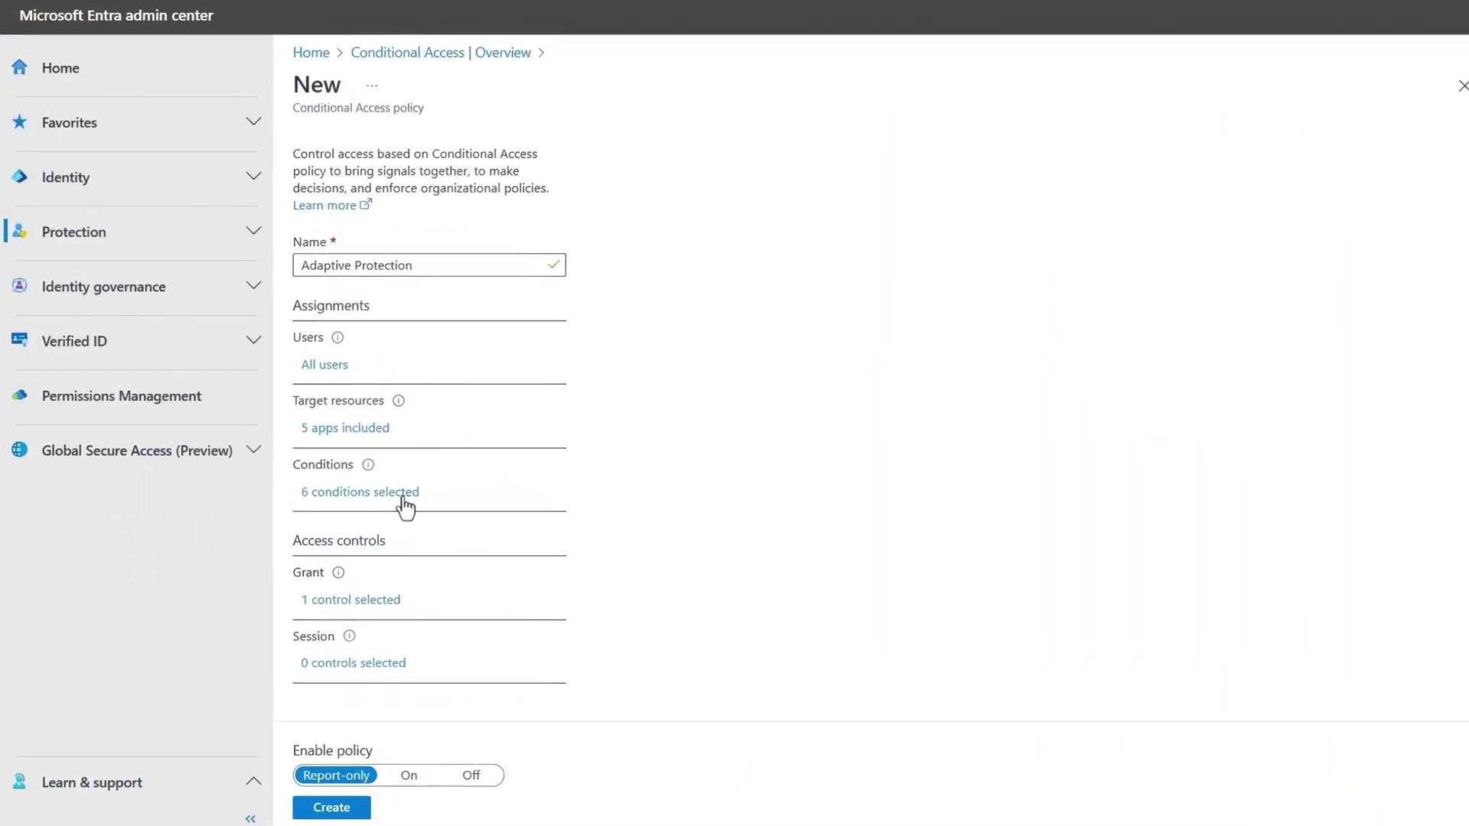
# View the Insider risk (Preview) condition in the Adaptive Protection policy's conditions
pyautogui.click(403, 499)
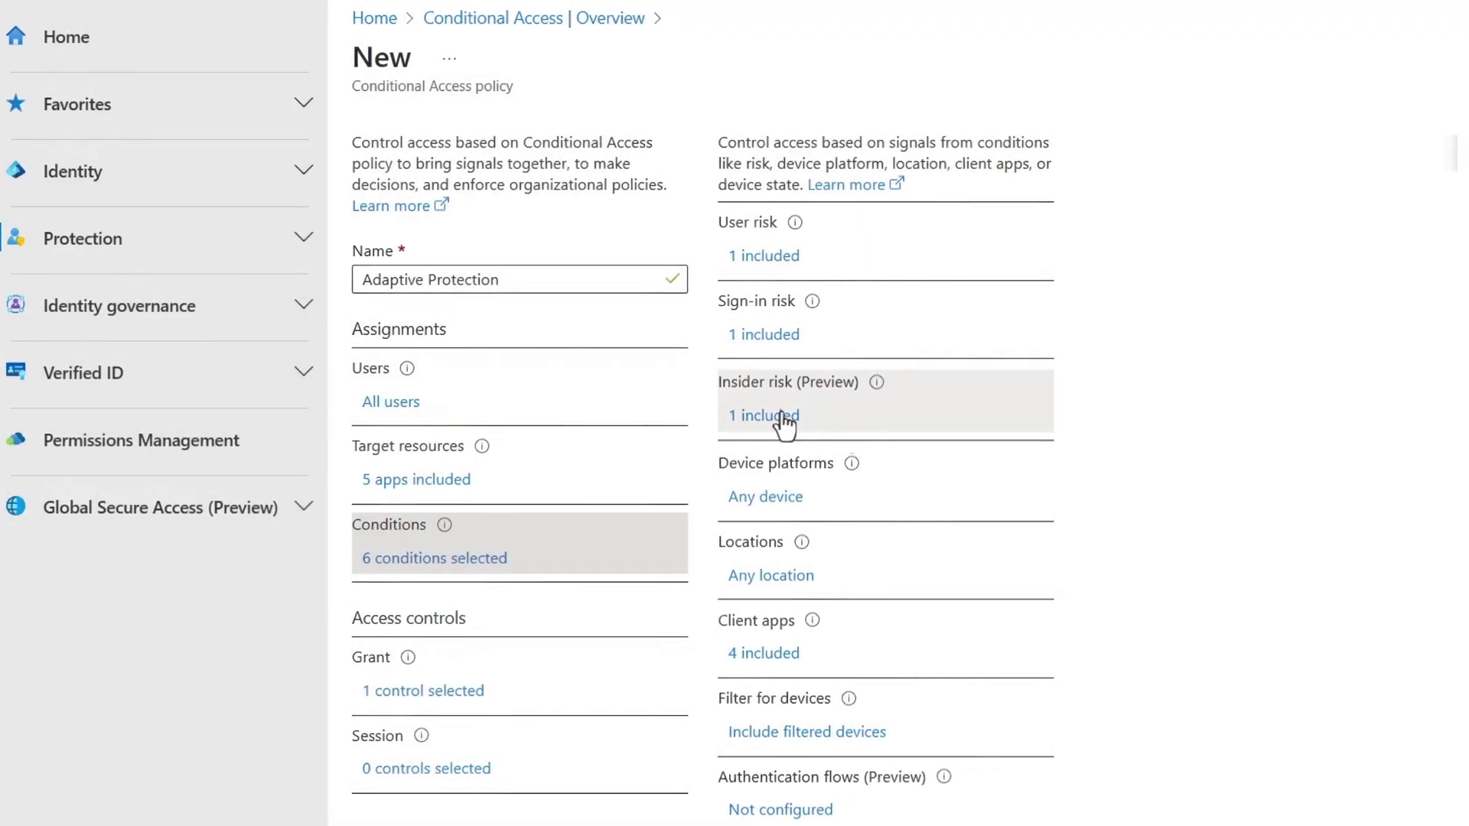
pyautogui.click(795, 419)
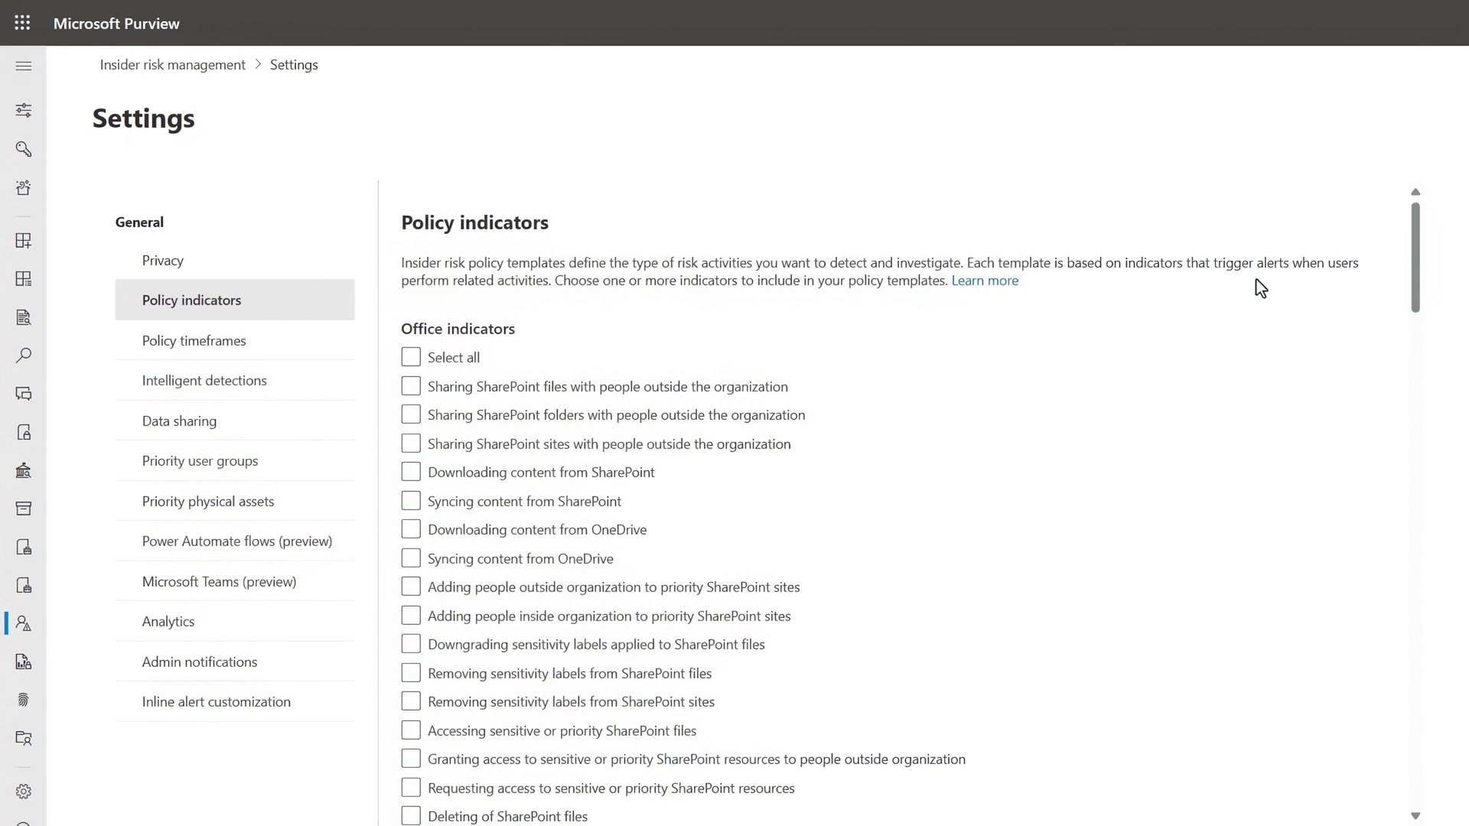
# Select all Office indicators, including SharePoint content sync and sensitivity label downgrades
pyautogui.click(493, 501)
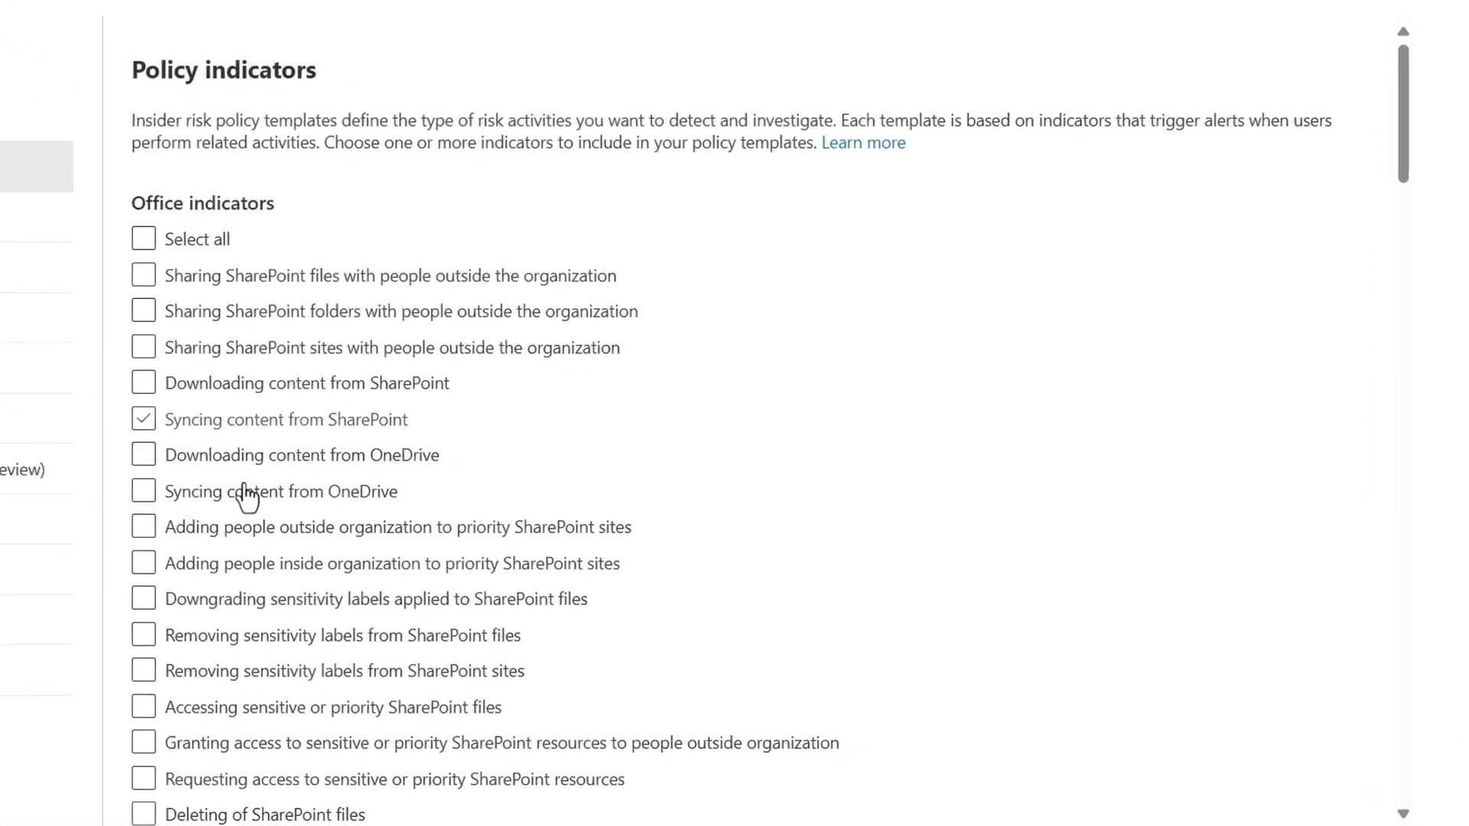
pyautogui.click(145, 602)
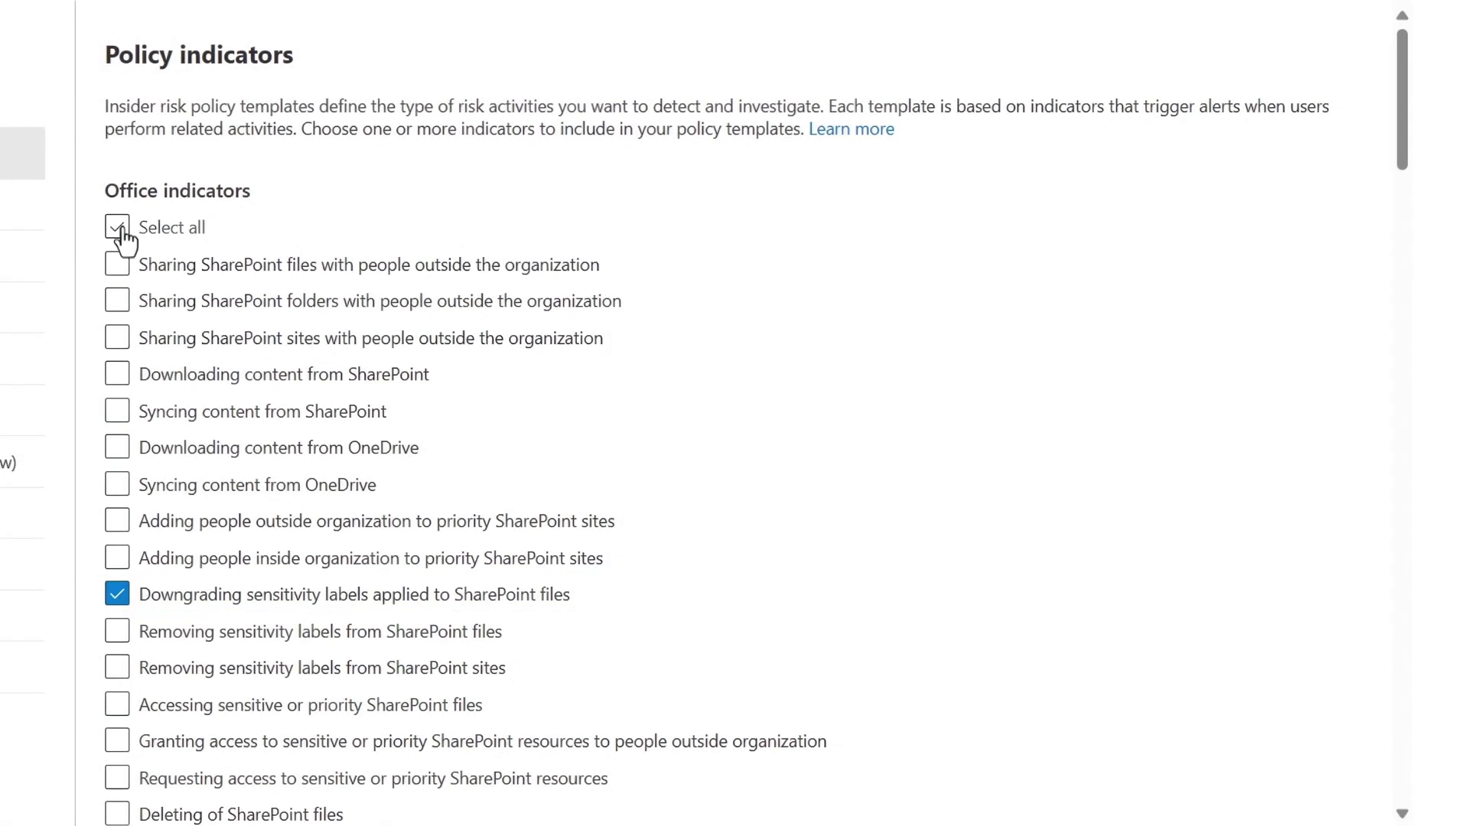
pyautogui.click(118, 230)
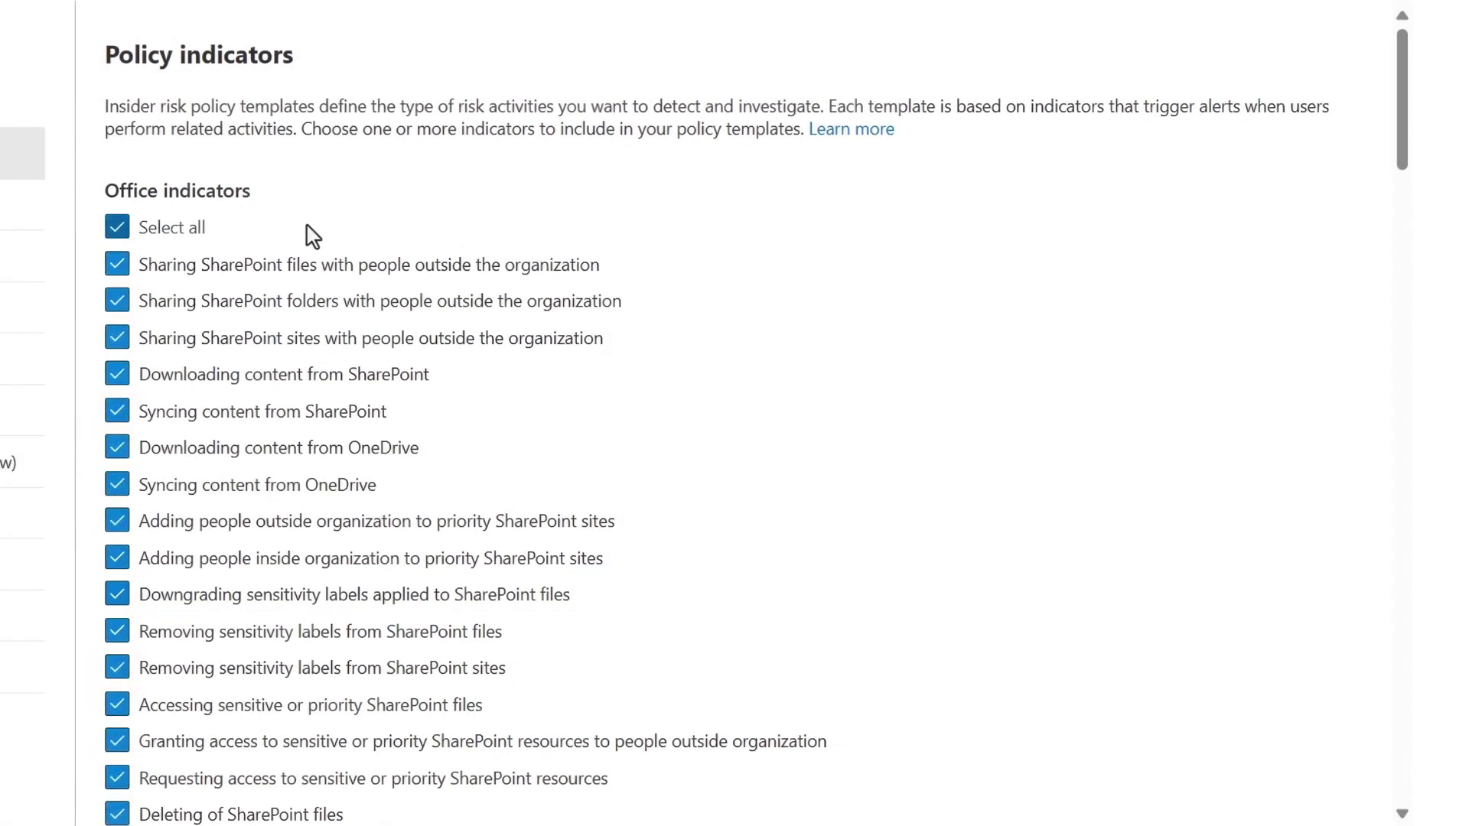
# Review the other indicator groups and turn off the potential high impact user booster
pyautogui.moveTo(1402, 122); pyautogui.dragTo(1405, 331)
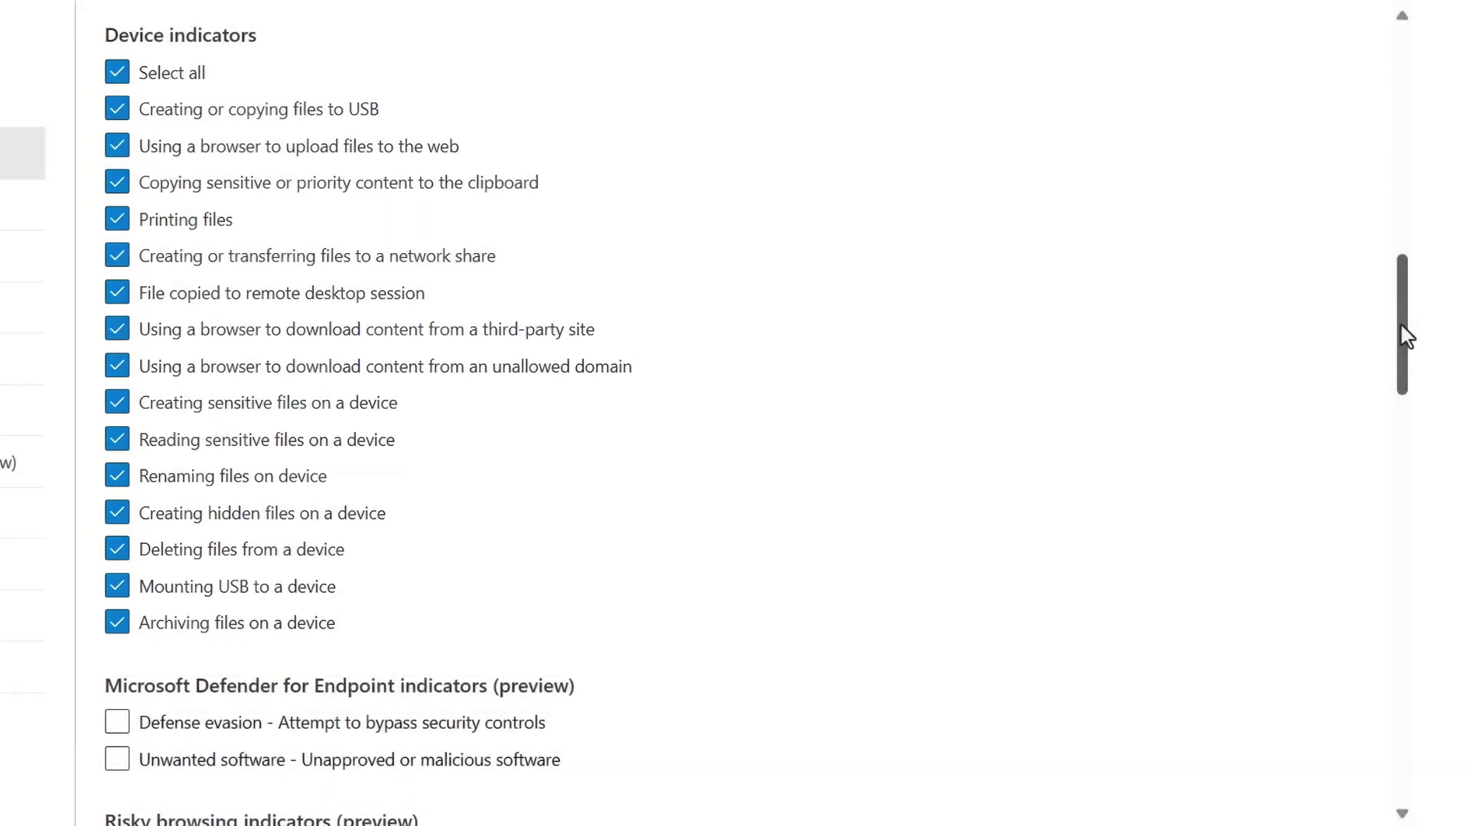
pyautogui.moveTo(1404, 331); pyautogui.dragTo(1423, 577)
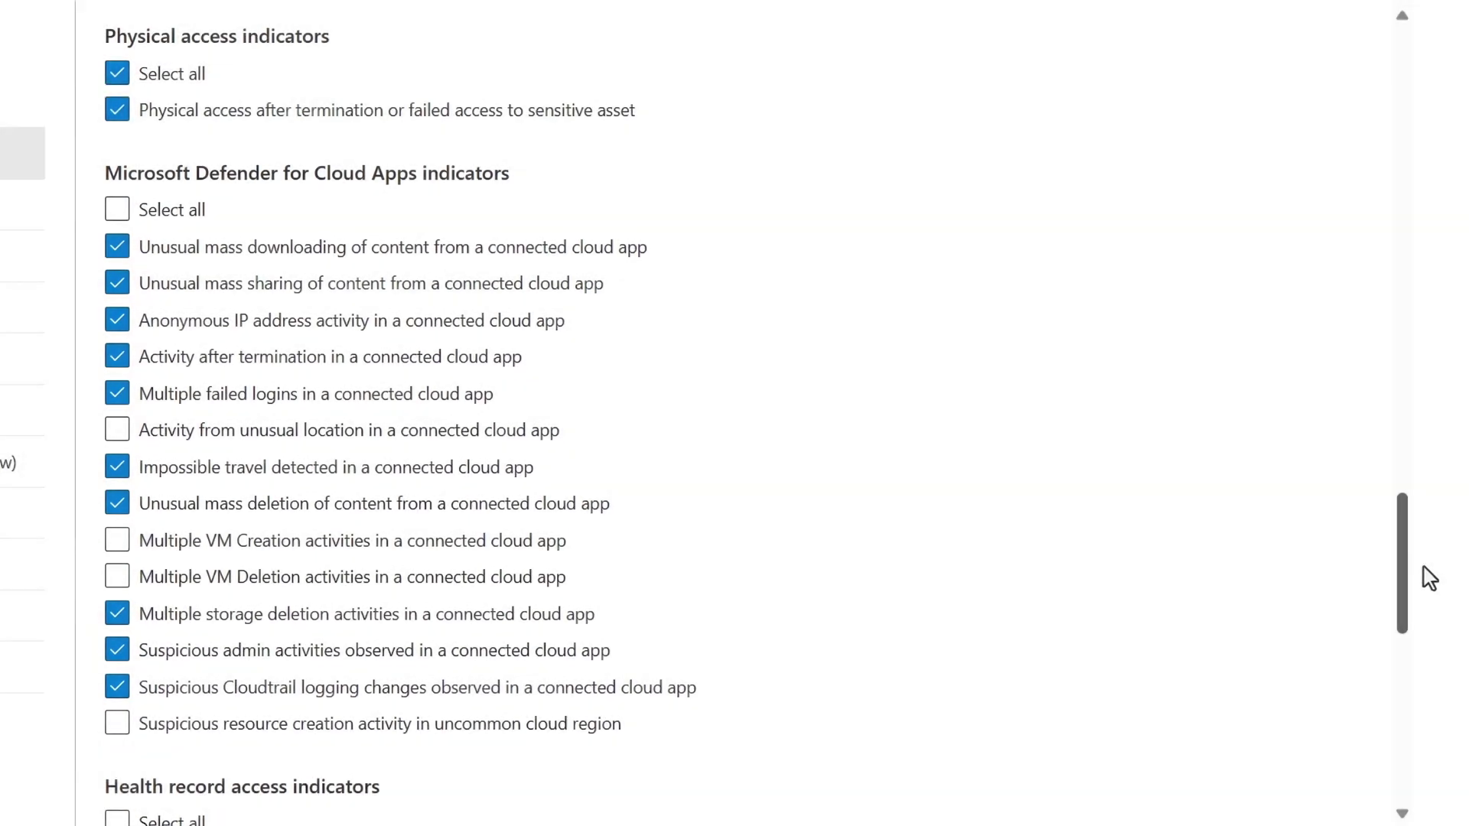
pyautogui.moveTo(1426, 613); pyautogui.dragTo(1444, 742)
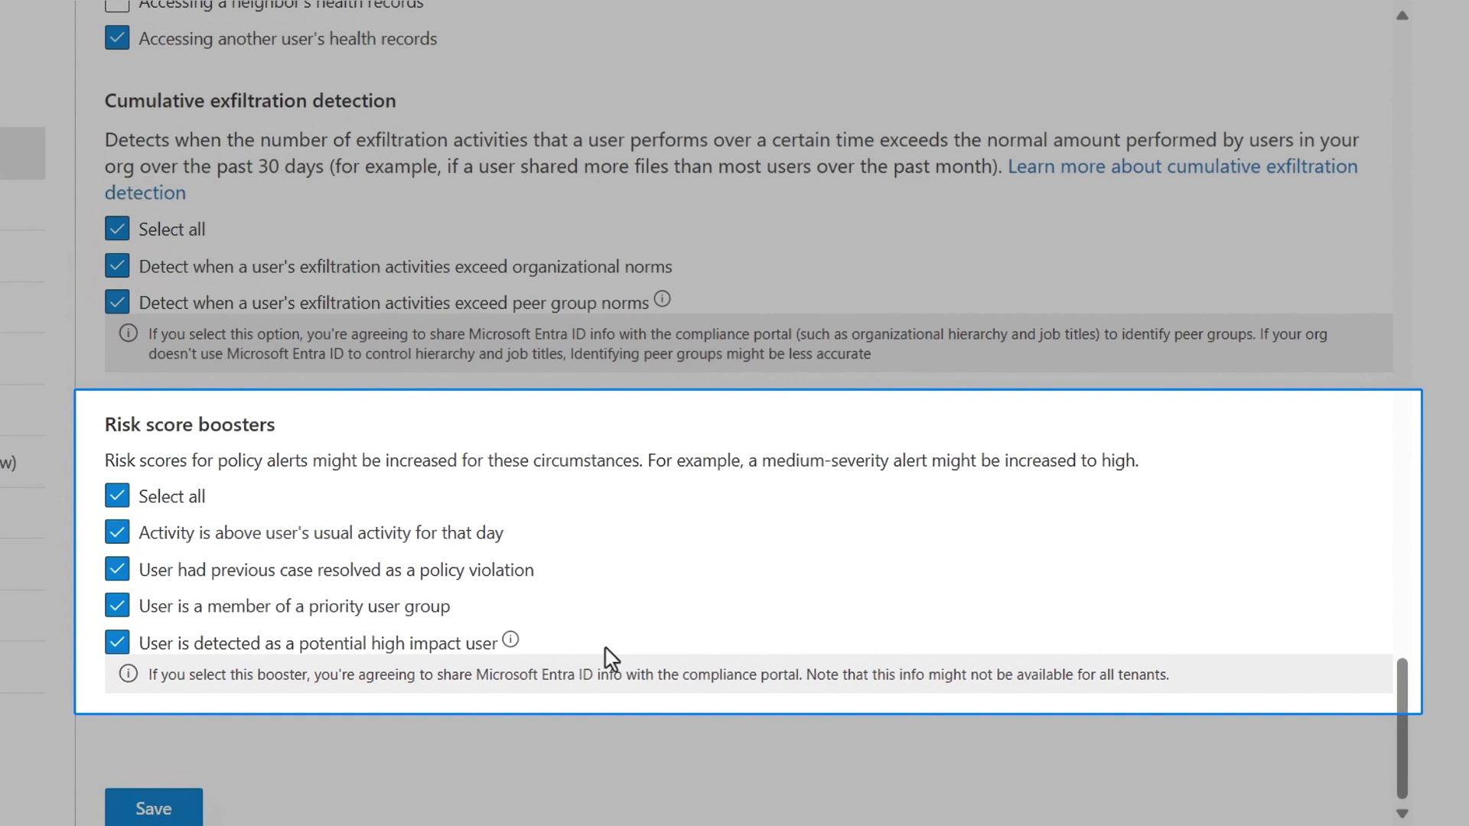
pyautogui.click(510, 643)
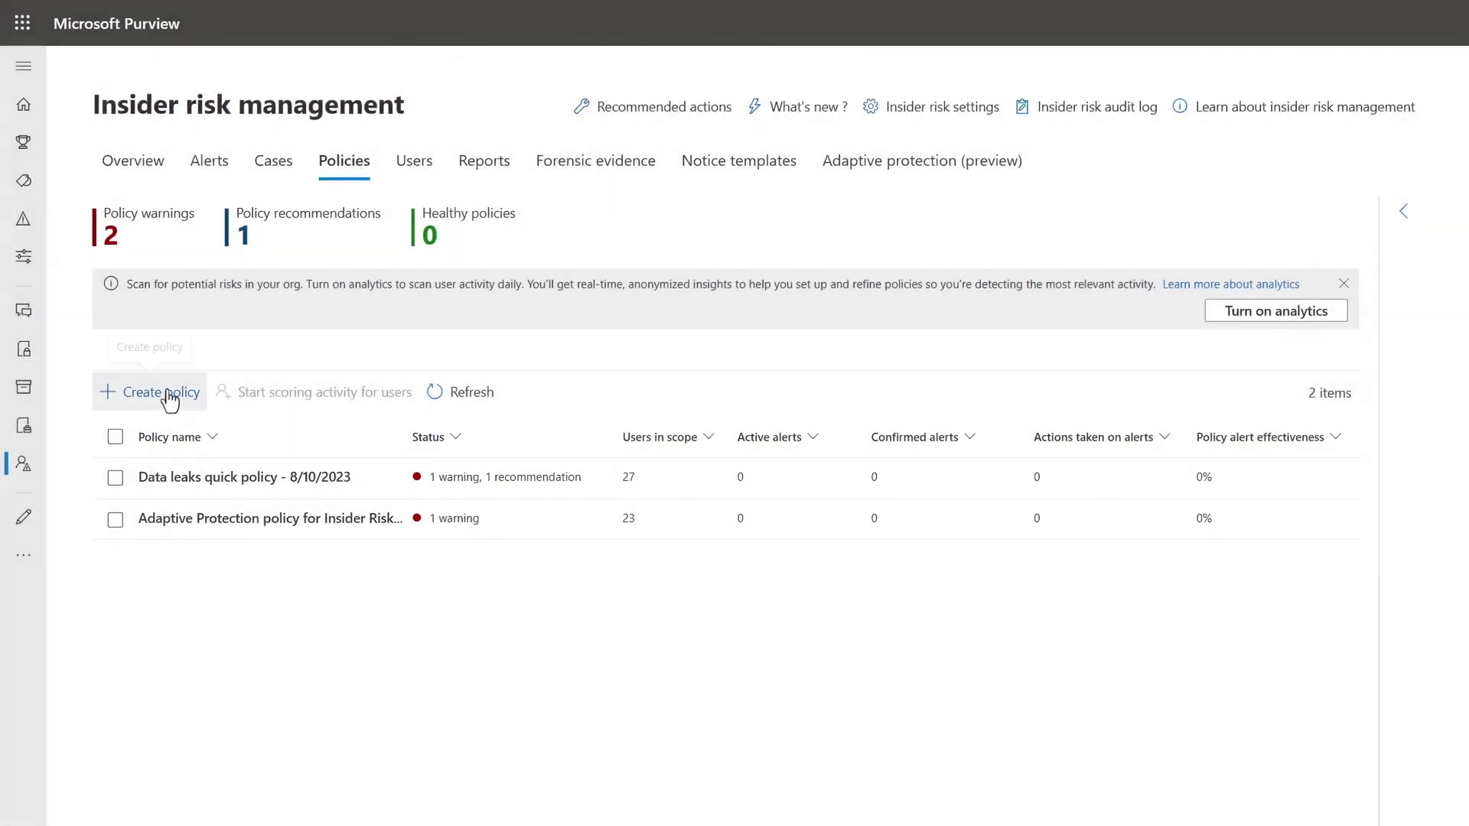
# Start a new insider risk policy and advance through the creation wizard
pyautogui.click(168, 393)
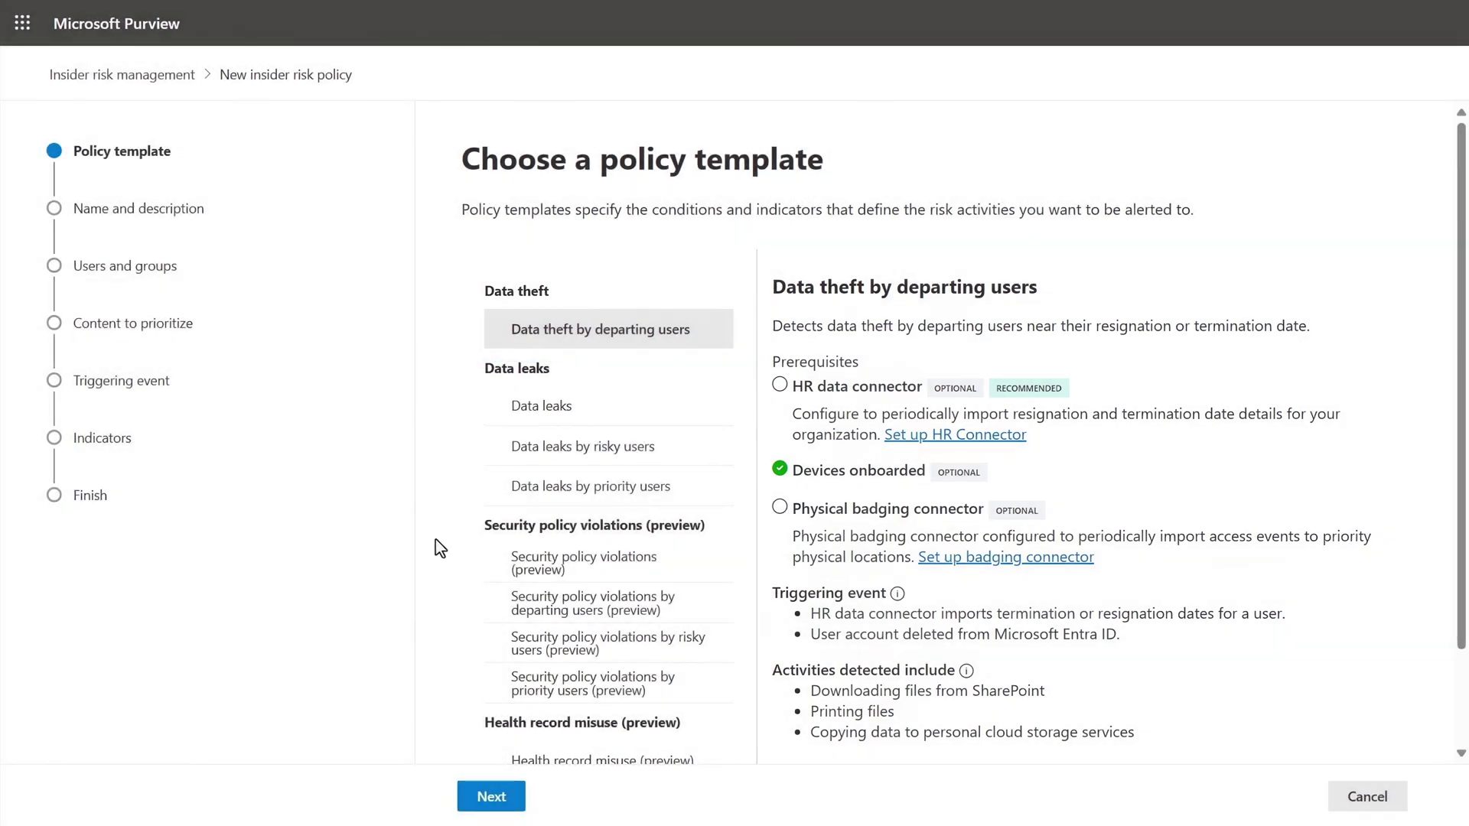
pyautogui.click(491, 796)
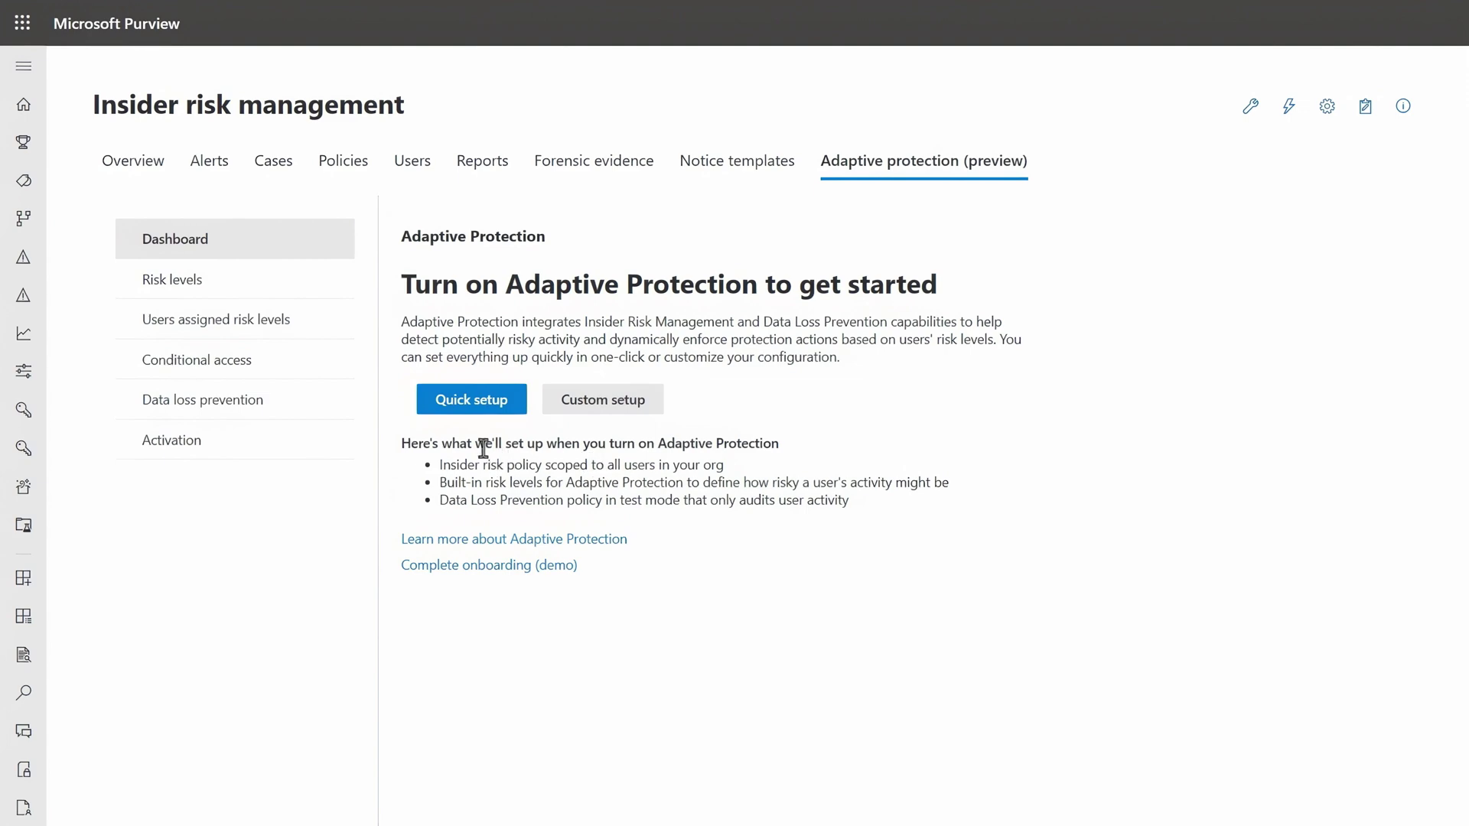
# Turn on Adaptive Protection with Quick setup and go to the Risk levels settings
pyautogui.click(472, 400)
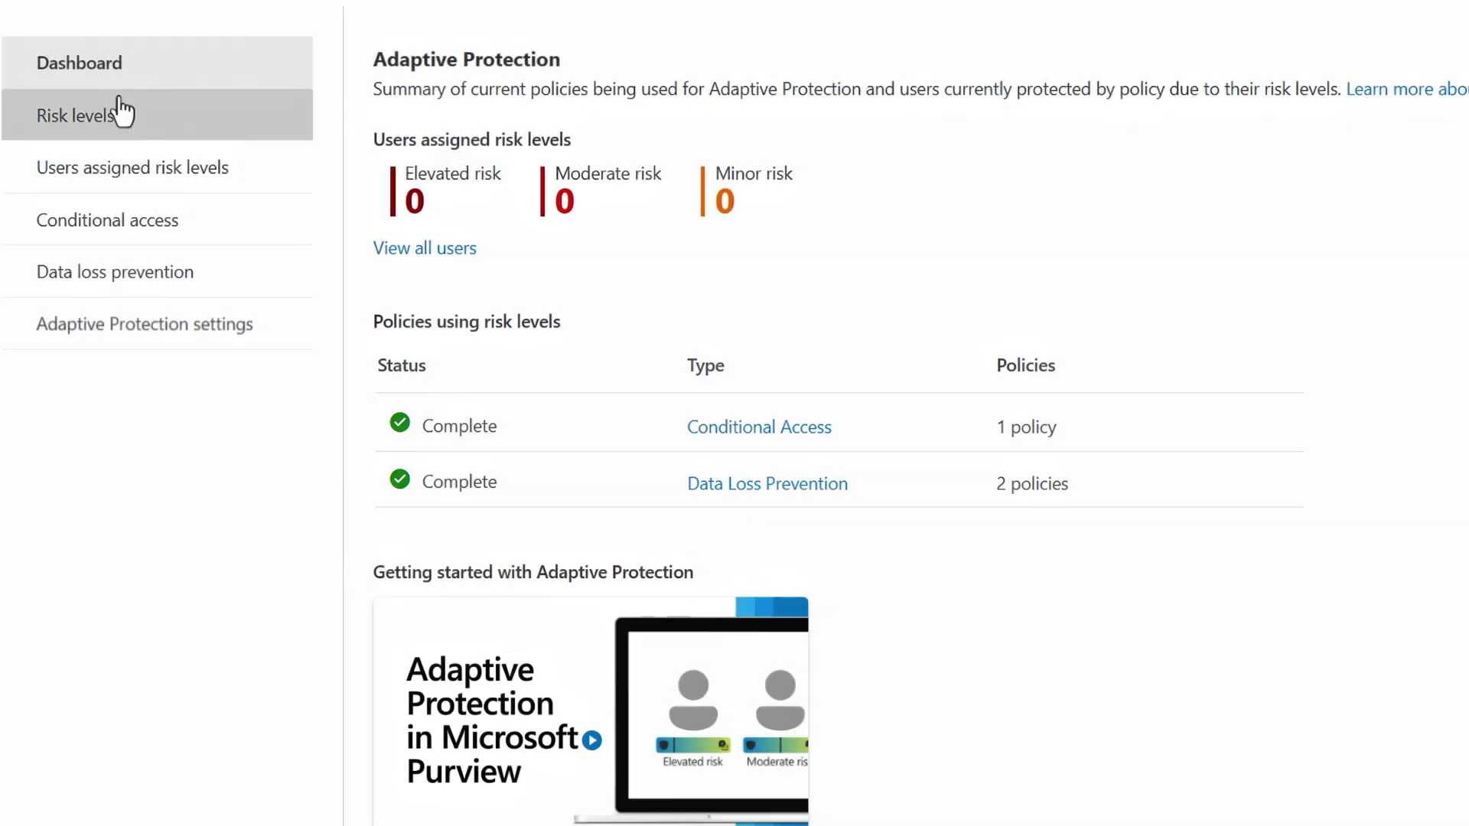
pyautogui.click(116, 117)
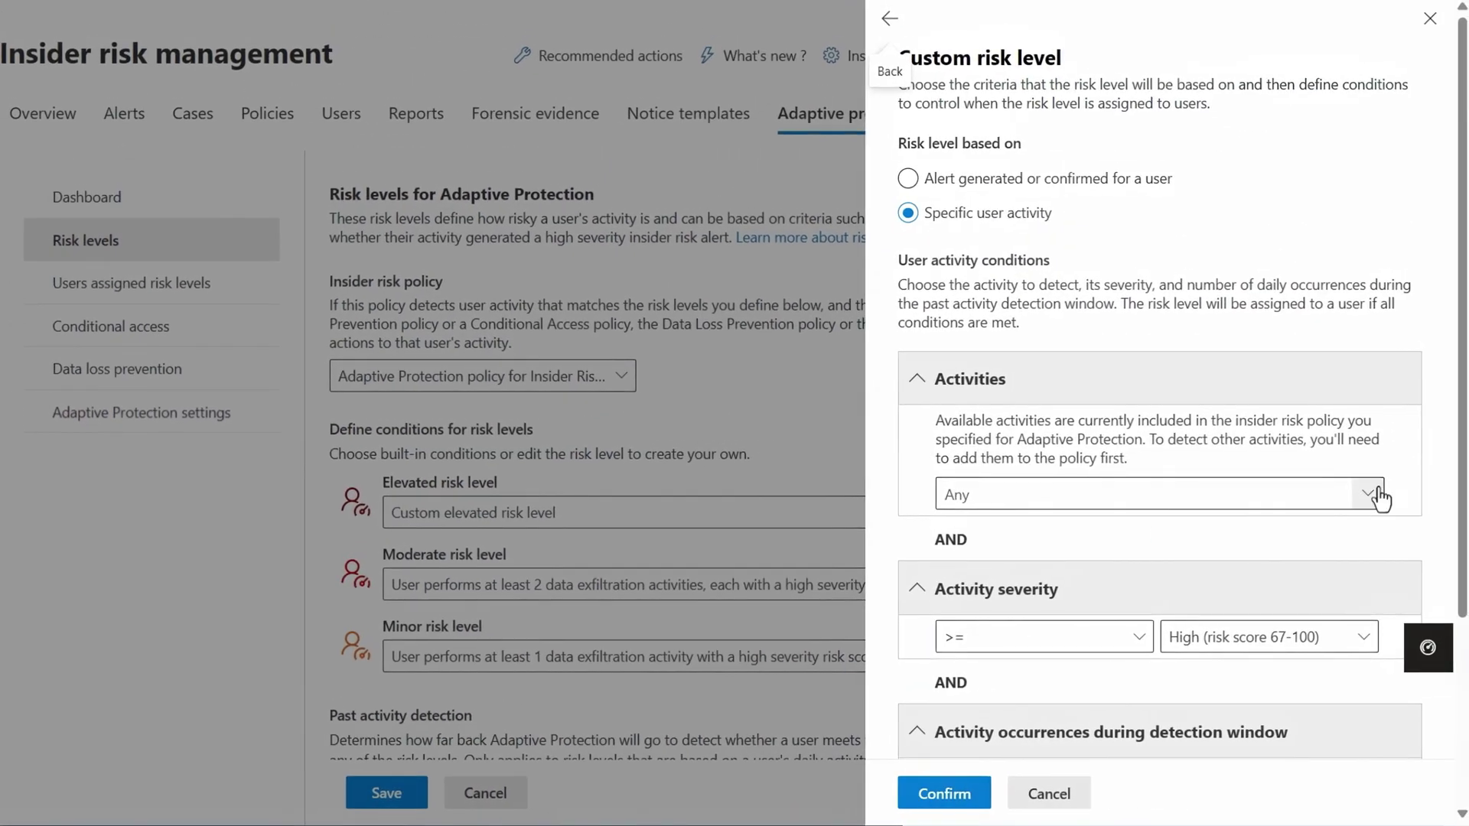
# Confirm a custom Elevated risk level: Any activity, severity High or above, 3+ occurrences
pyautogui.click(1286, 498)
pyautogui.click(1381, 497)
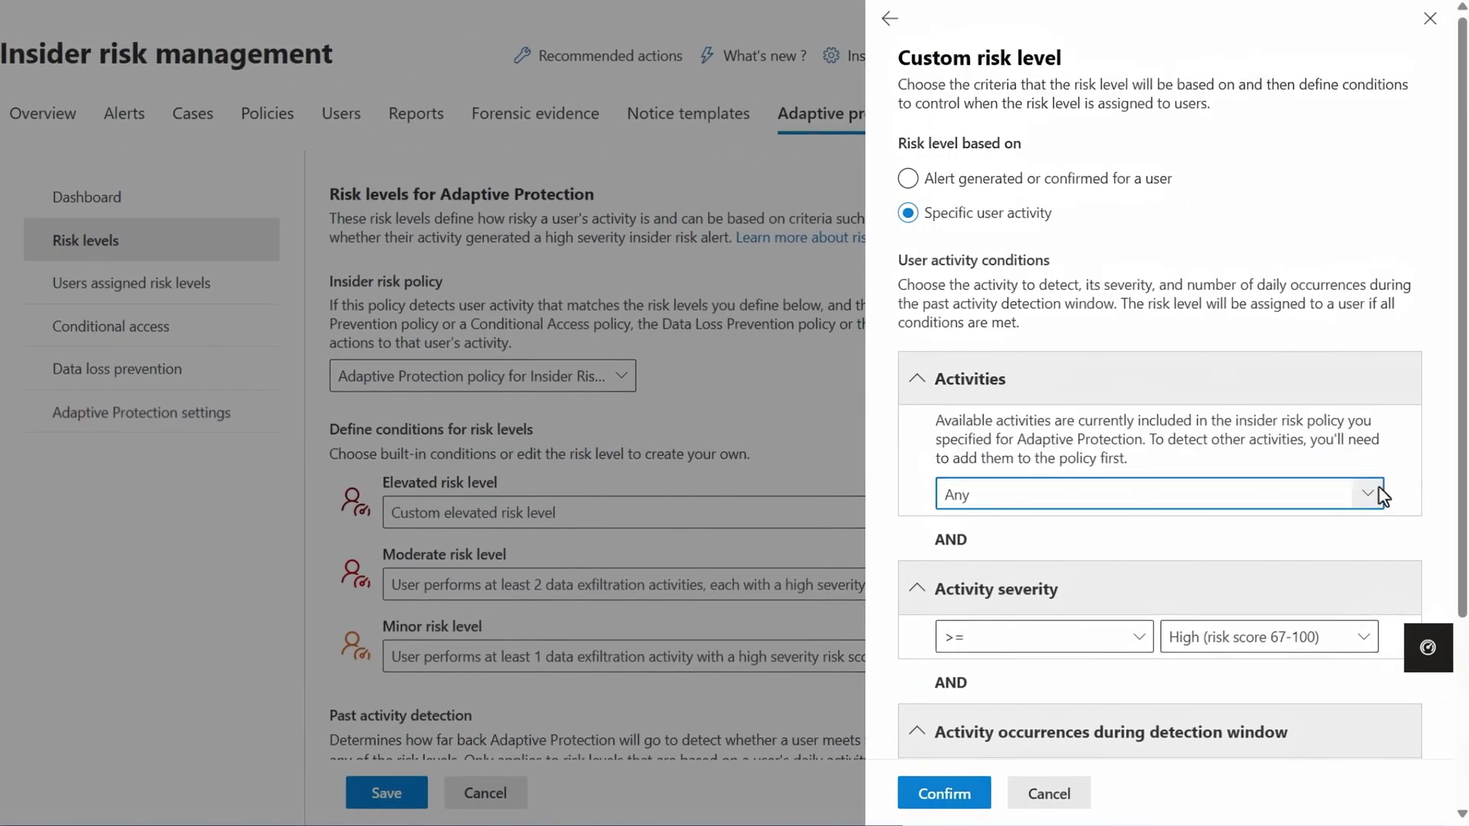
pyautogui.scroll(-3, 1461, 494)
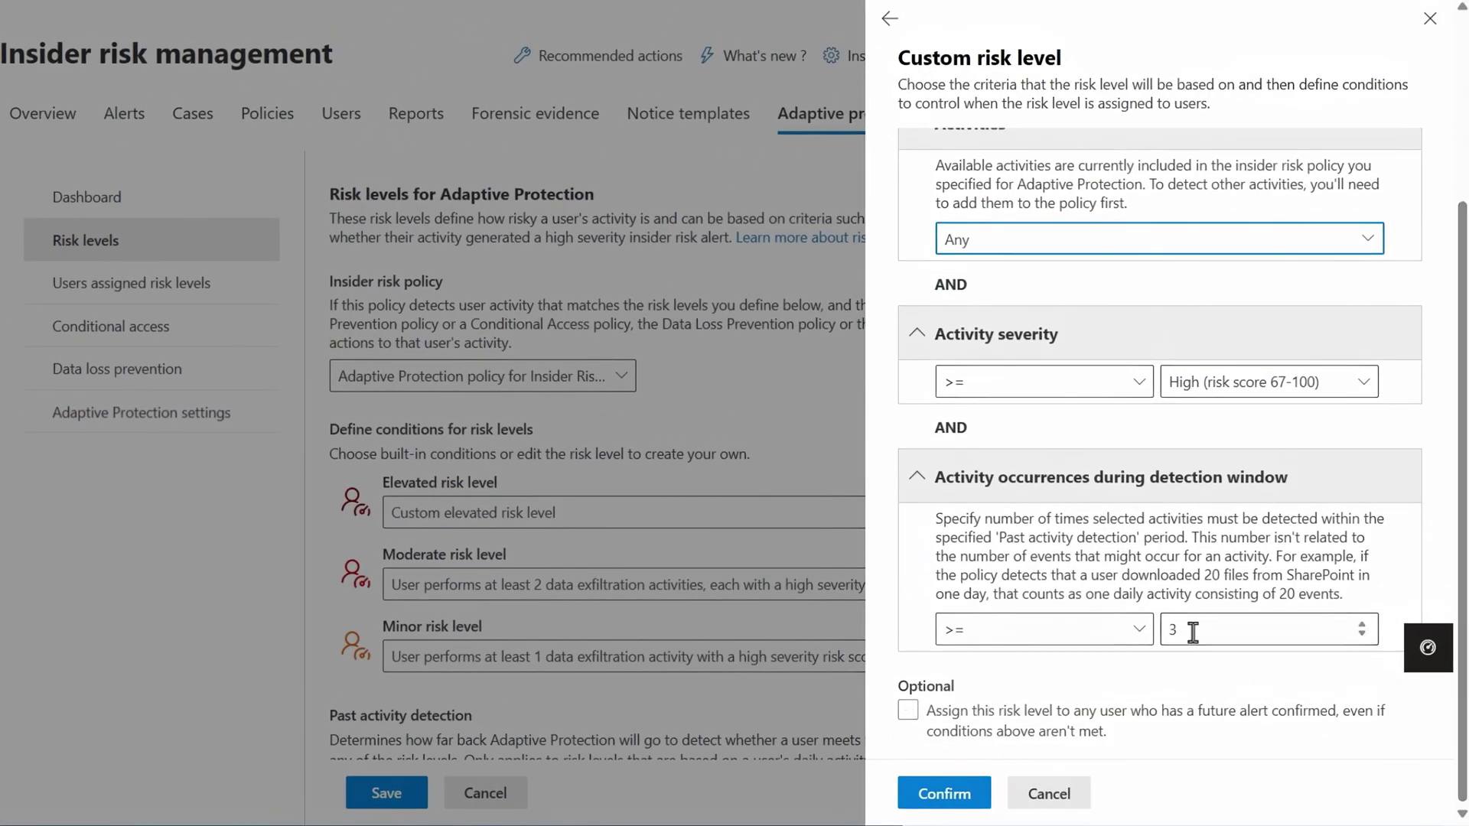
pyautogui.click(969, 796)
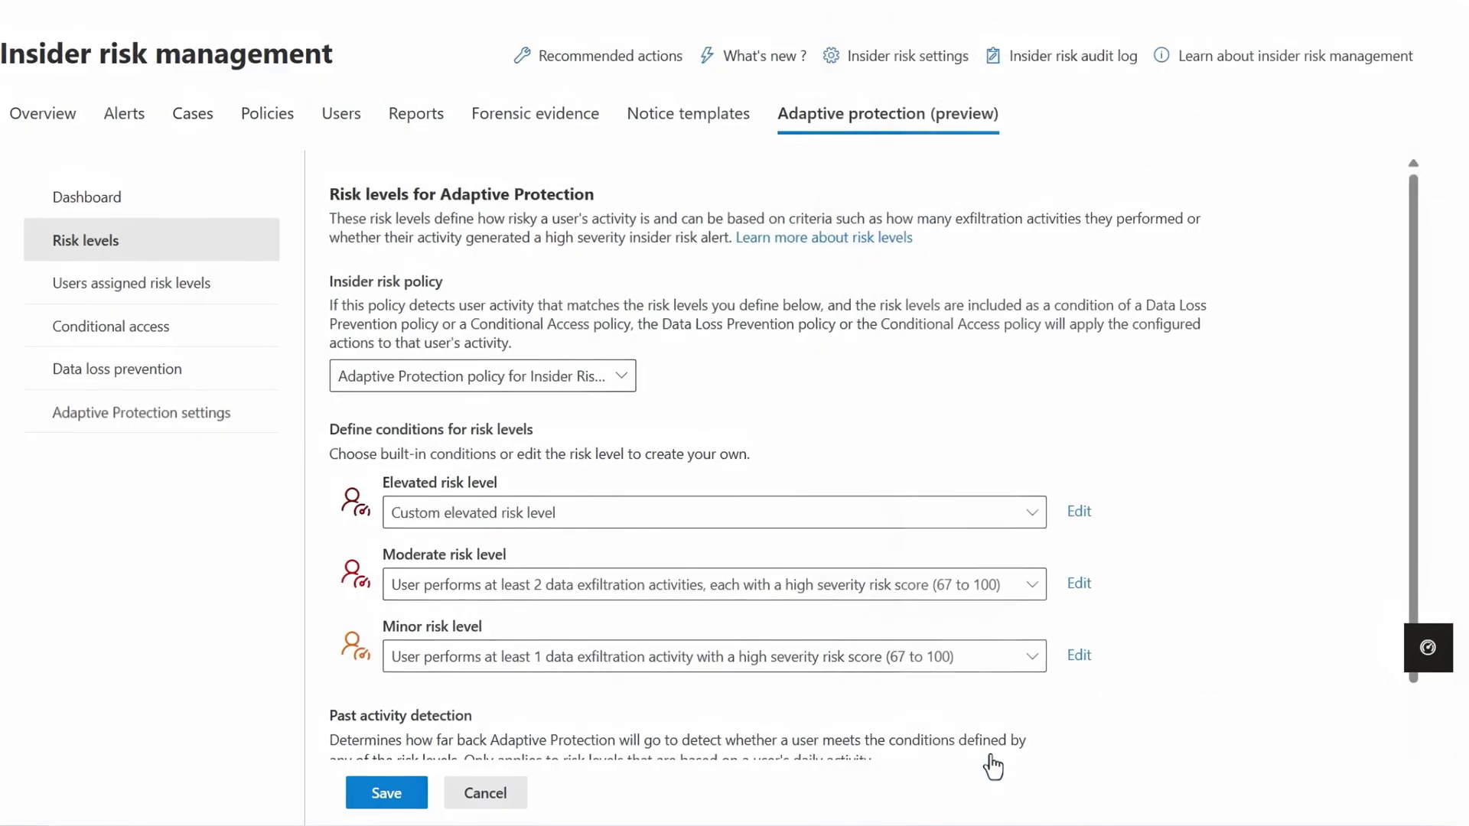
pyautogui.scroll(-3, 1018, 734)
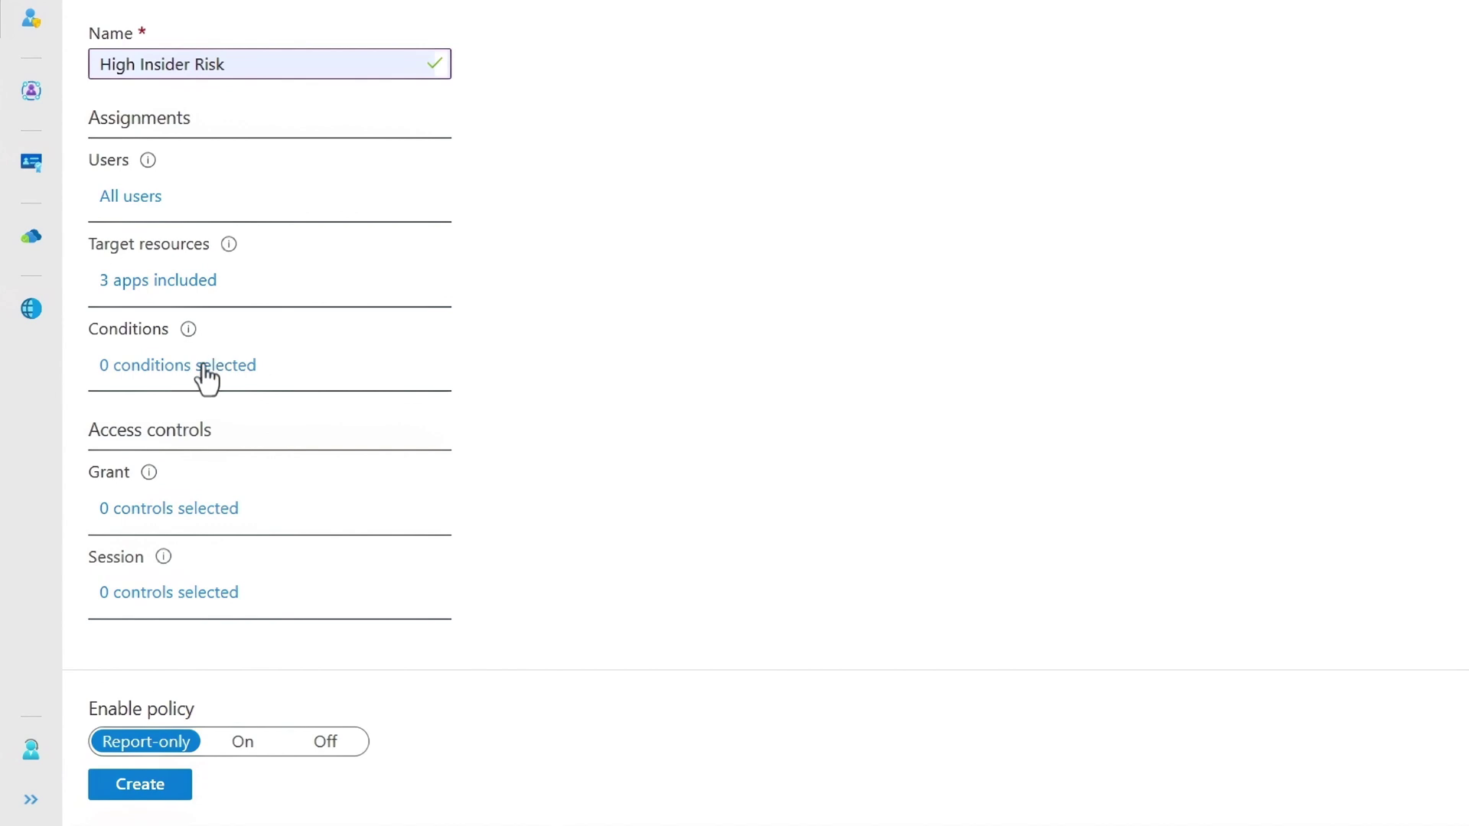
# Configure the High Insider Risk policy's insider risk condition to include the Elevated level
pyautogui.click(207, 368)
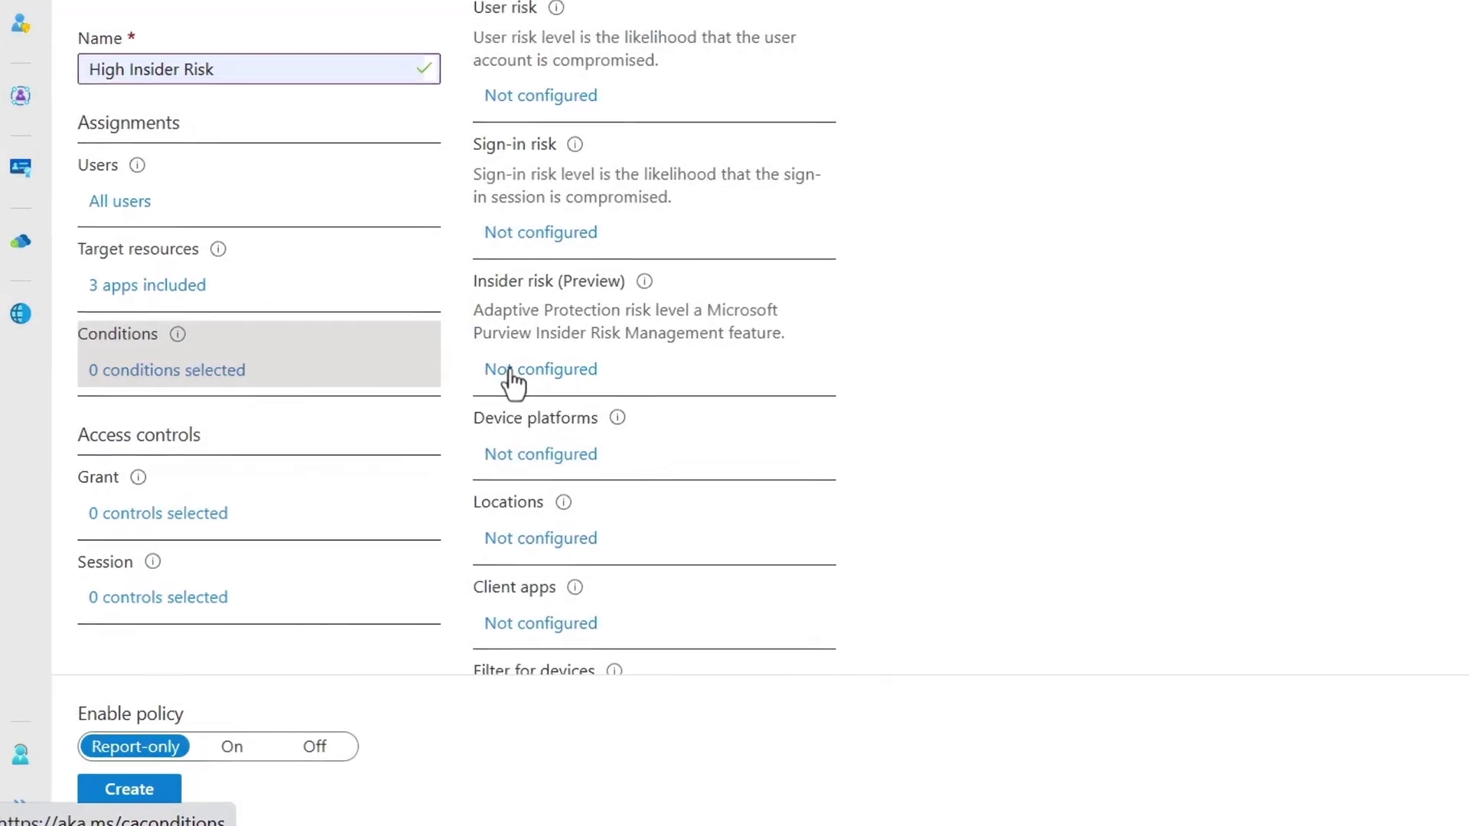
pyautogui.click(510, 372)
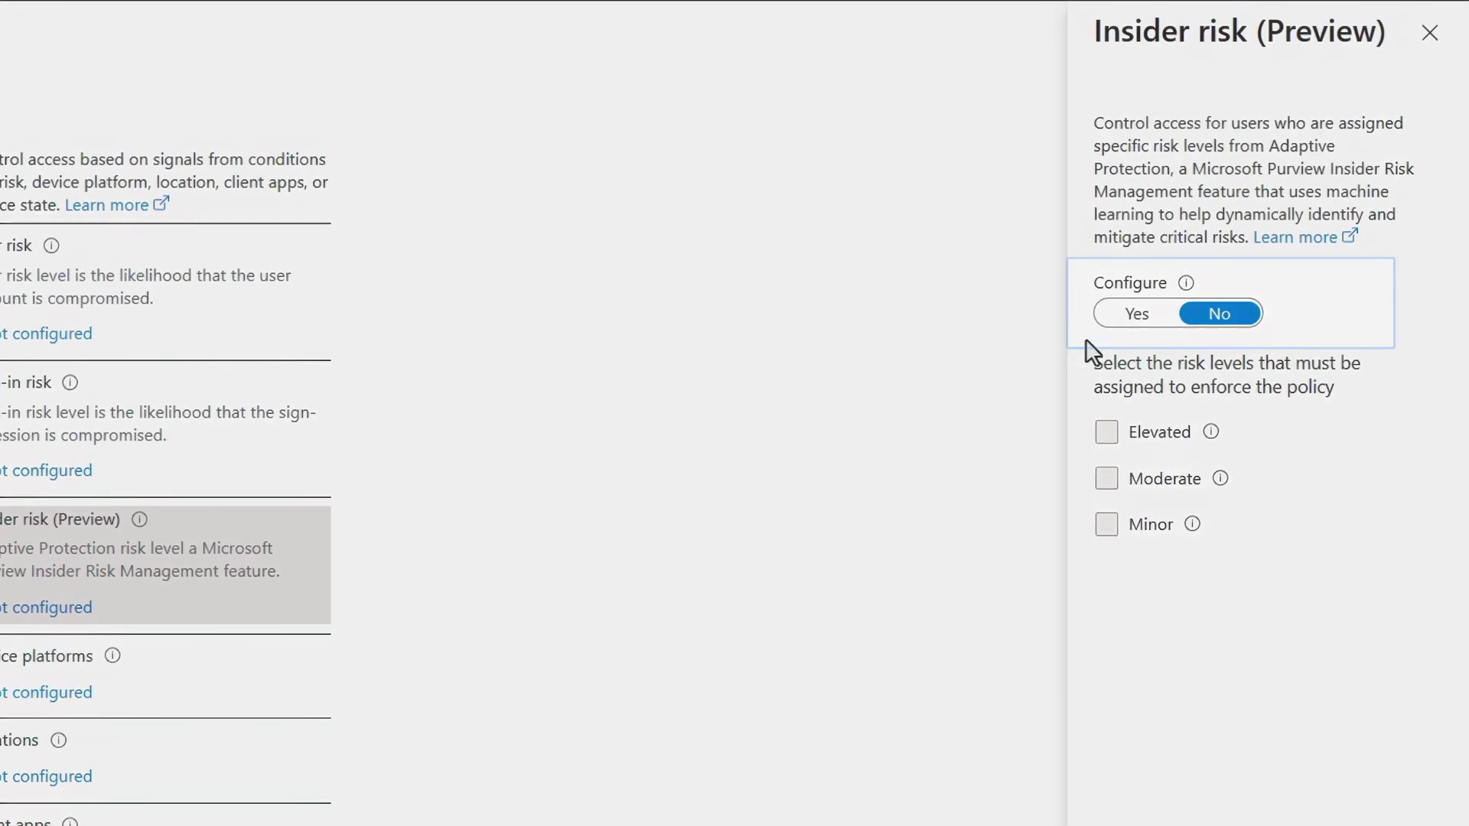
pyautogui.click(1134, 315)
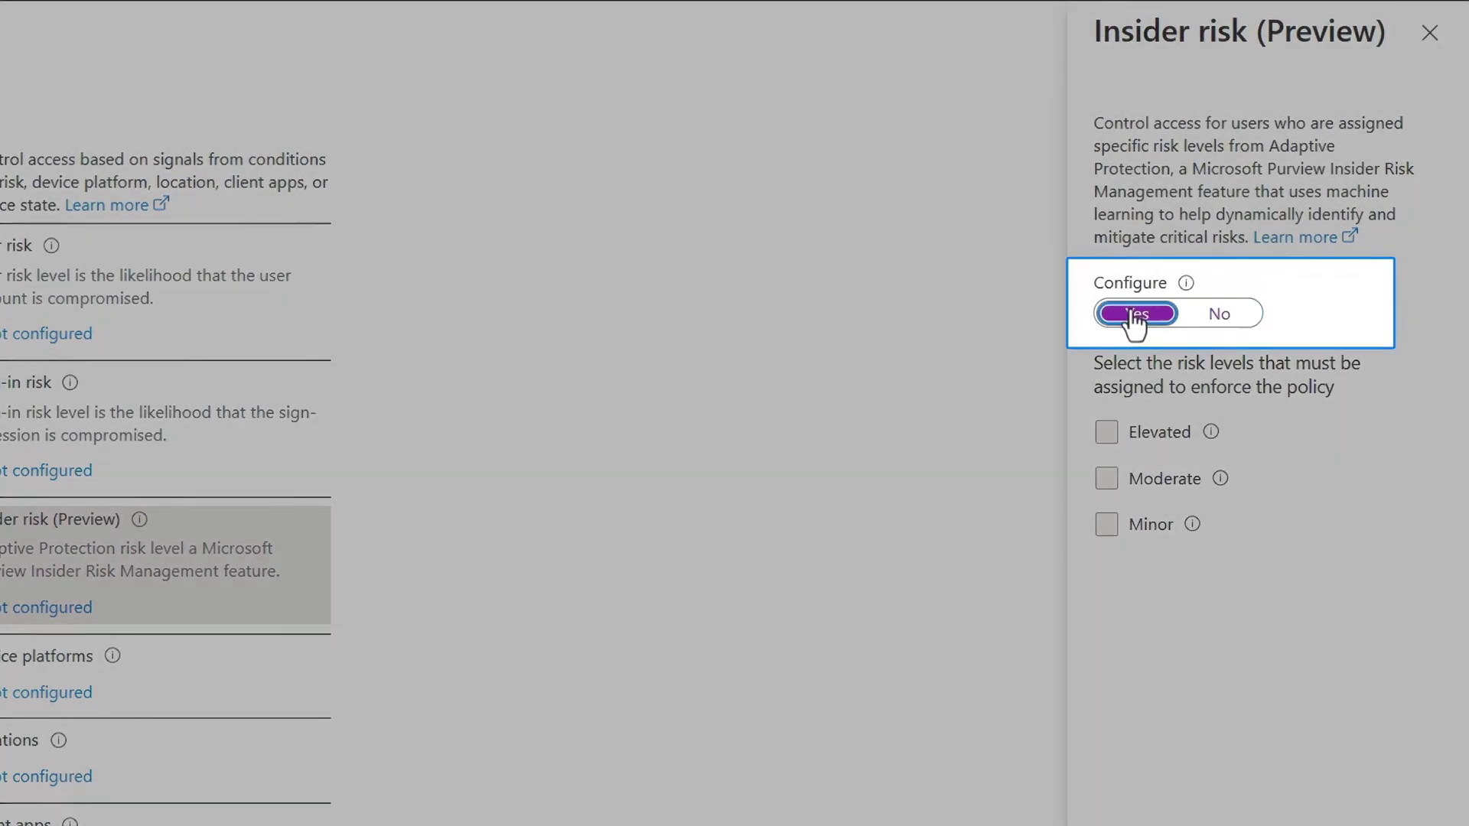
pyautogui.click(1107, 433)
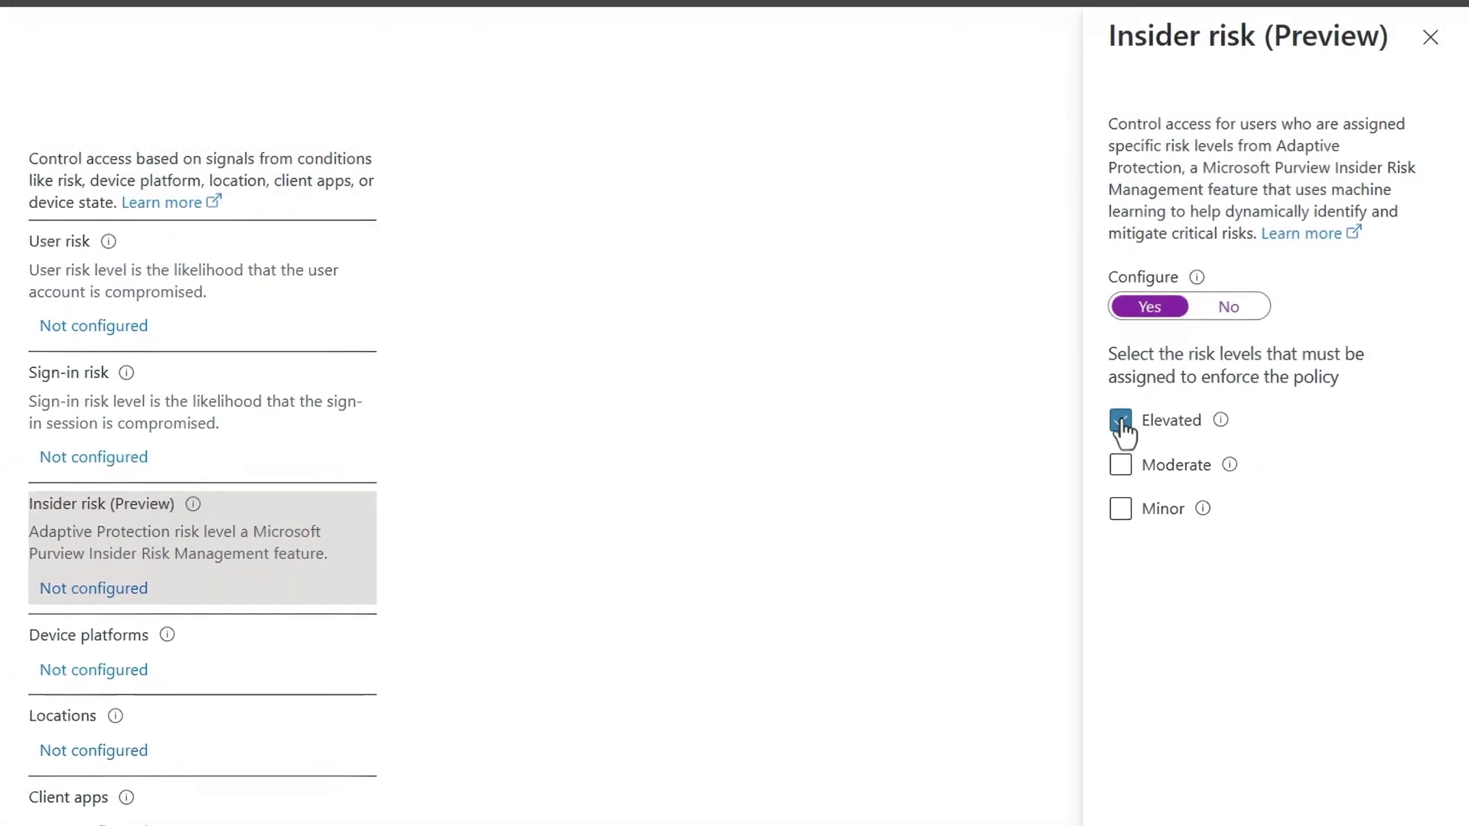
pyautogui.click(1223, 800)
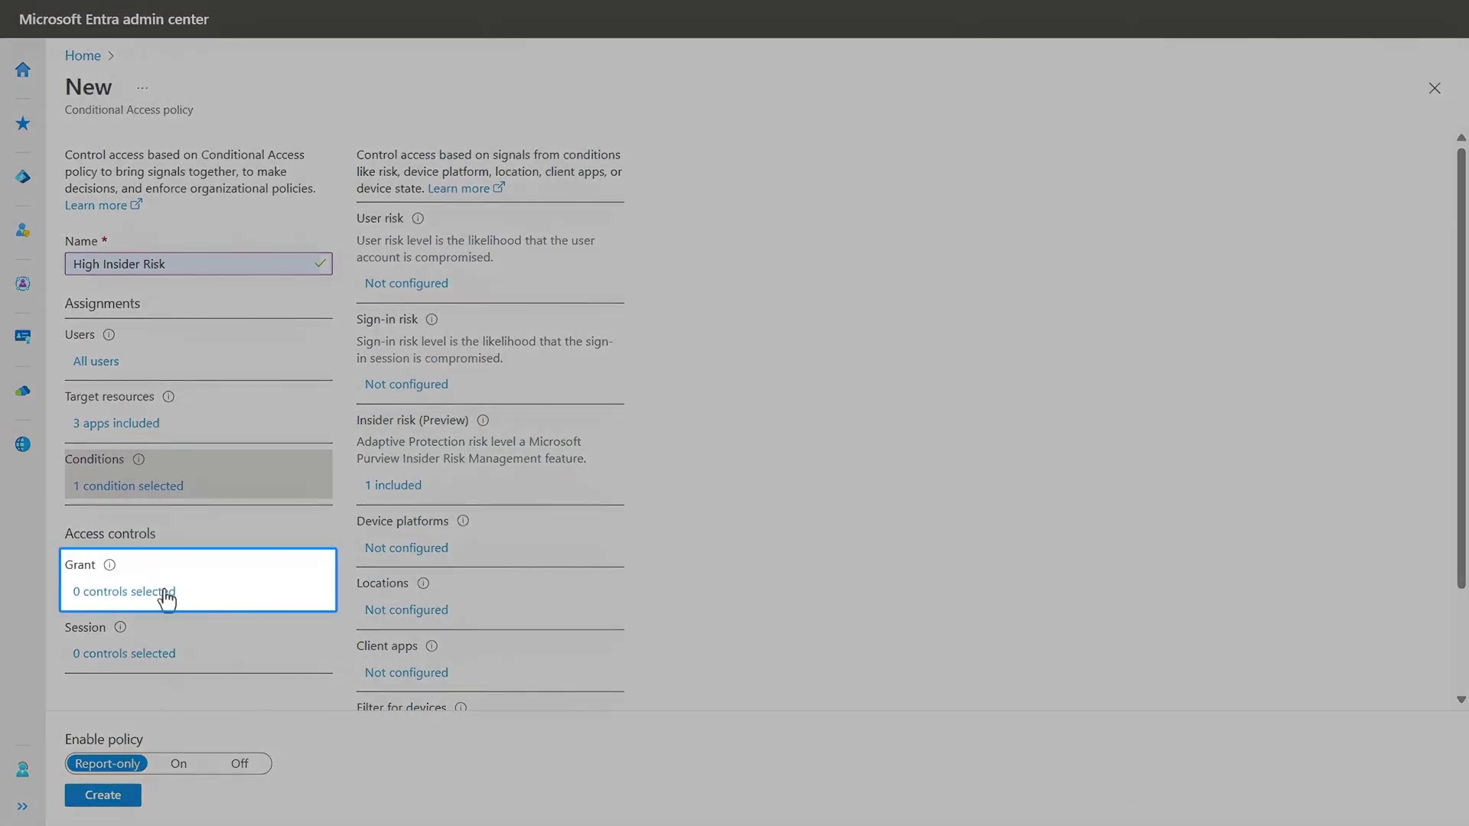
pyautogui.click(166, 600)
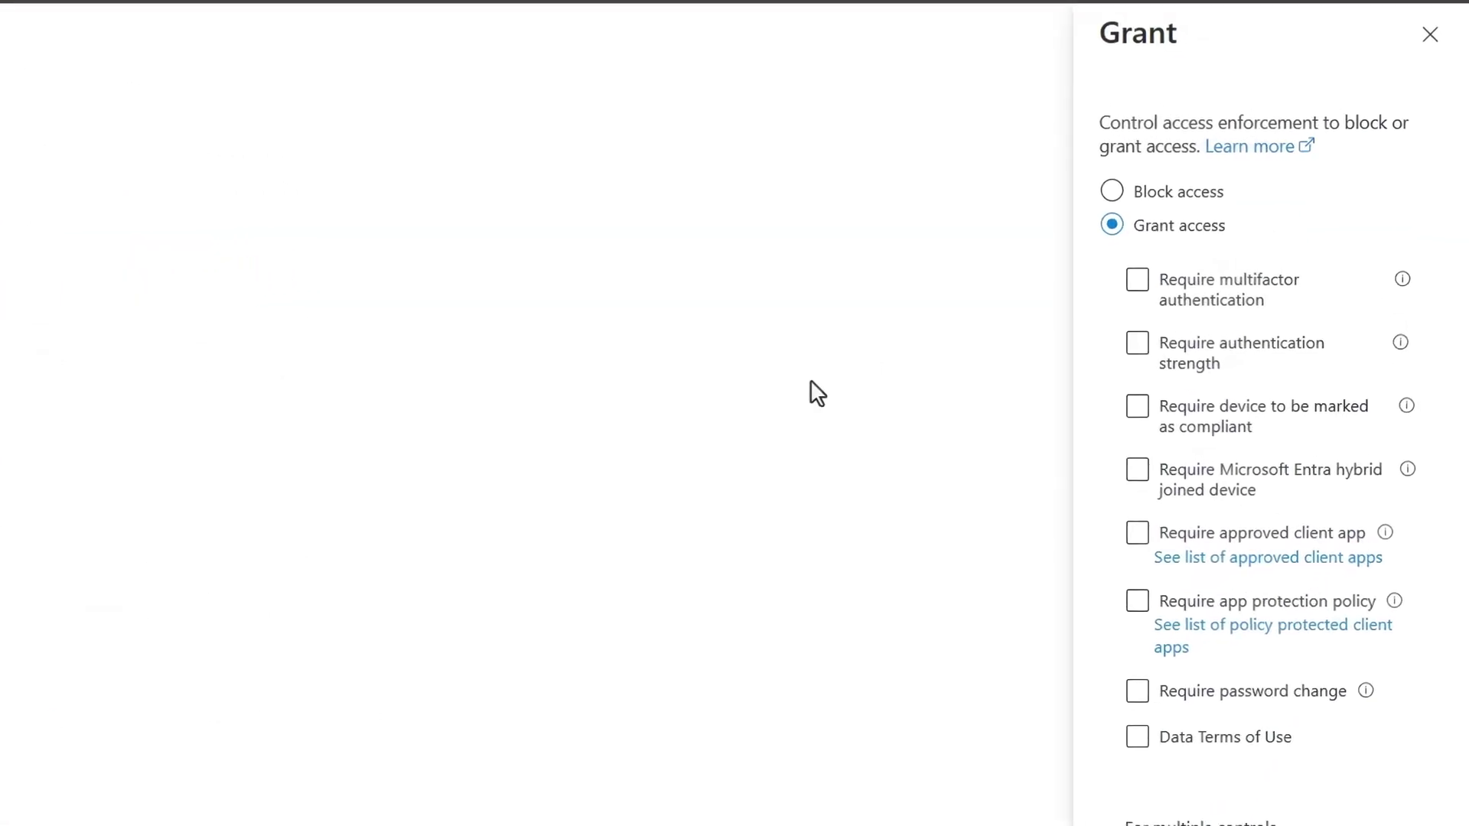
# Set Block access as the High Insider Risk policy's grant control
pyautogui.click(1111, 191)
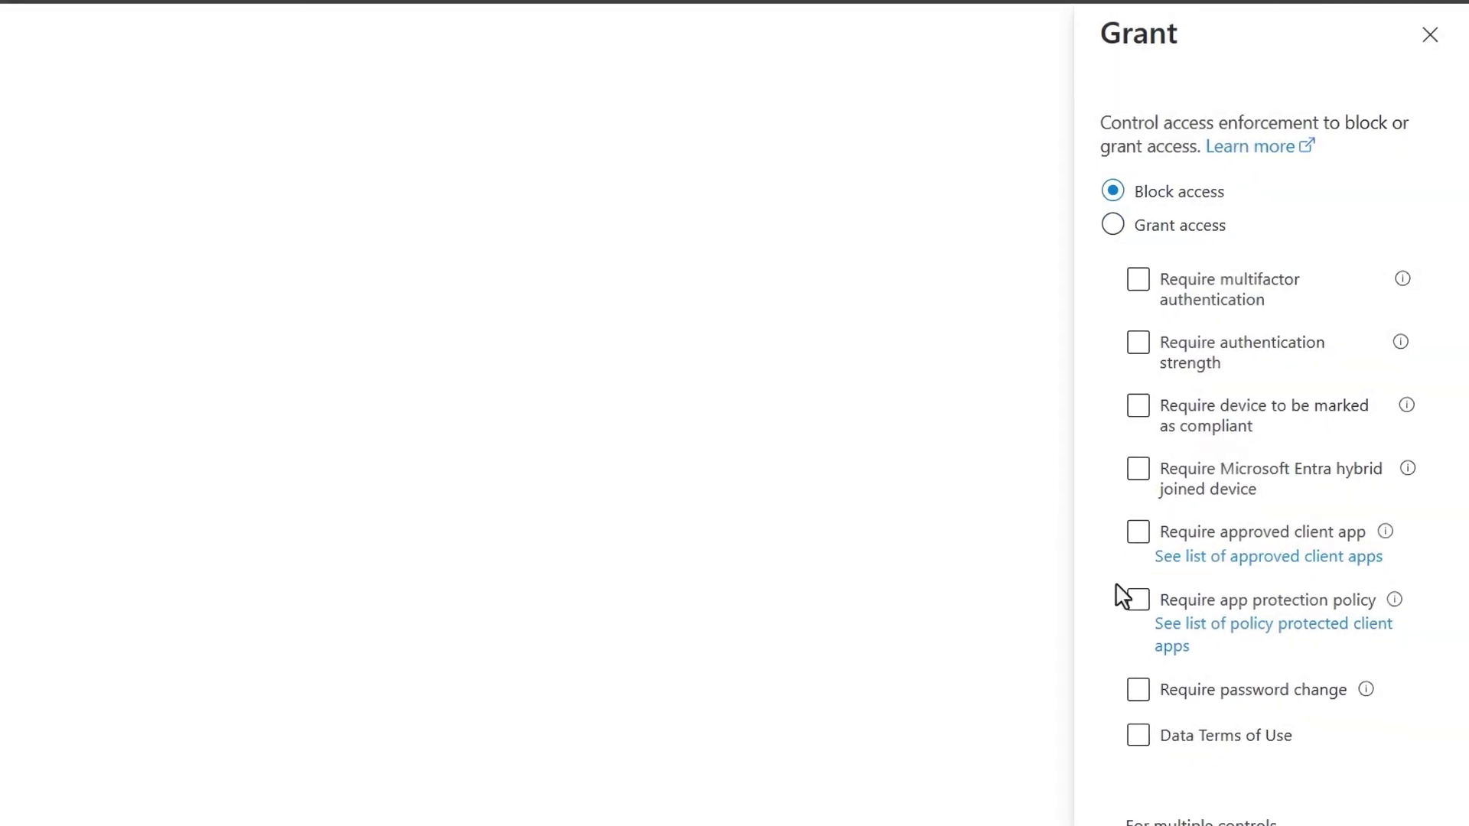
pyautogui.click(1223, 801)
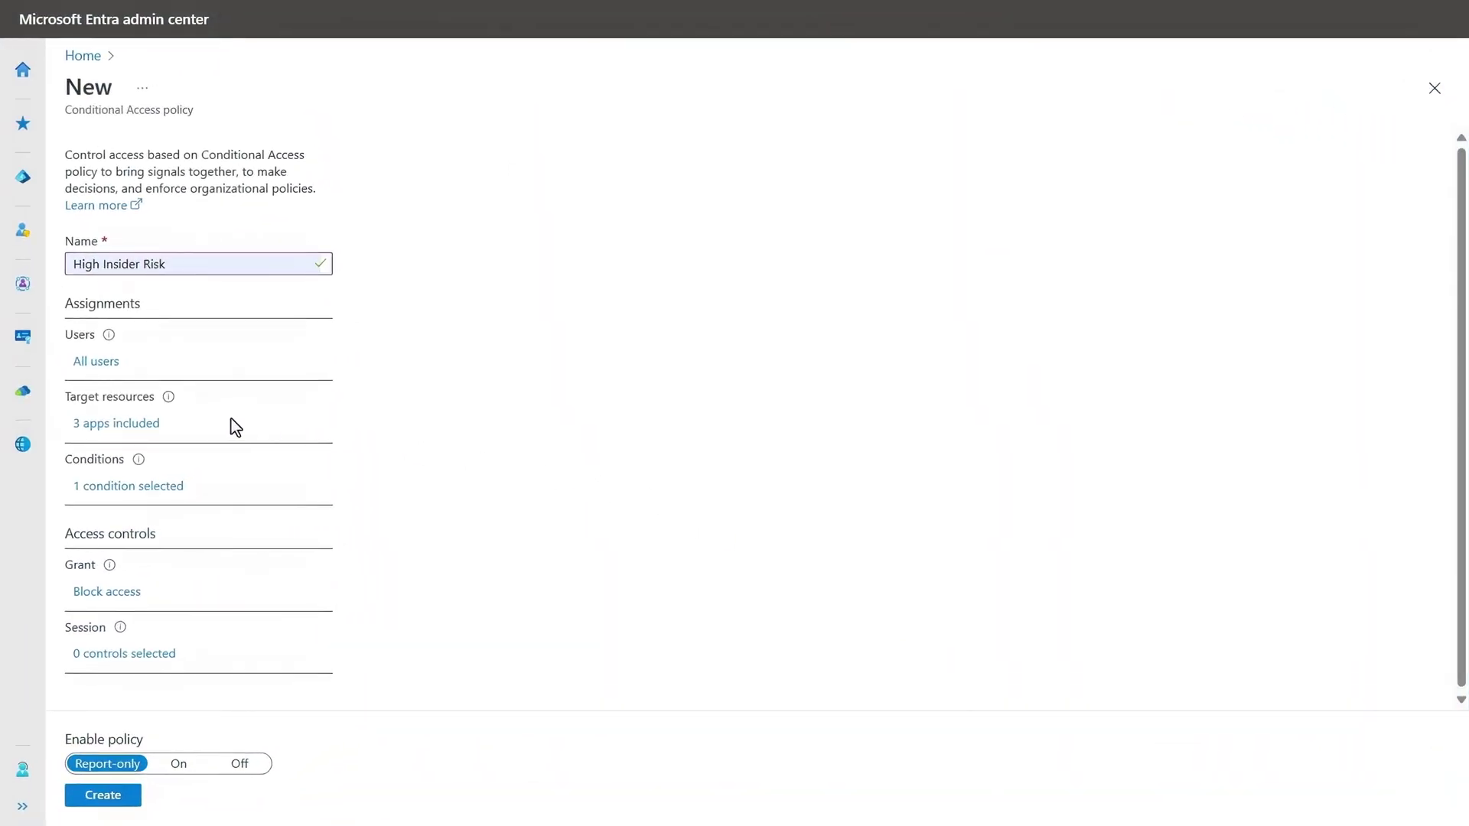
# Open the target cloud apps setting for the Moderate Insider Risk policy
pyautogui.click(235, 427)
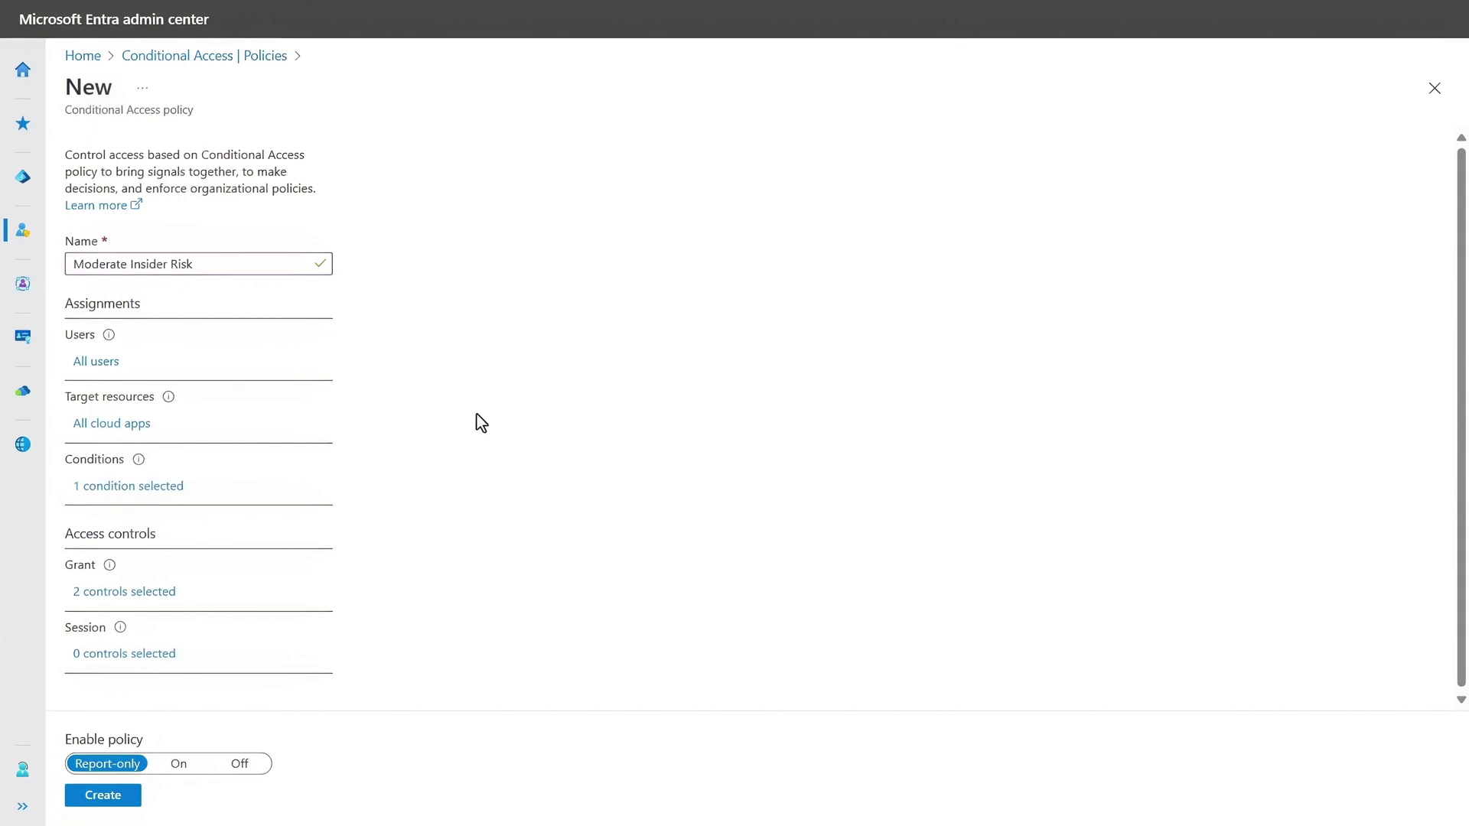
# Check the Moderate insider risk condition and the Passwordless MFA and Data Terms of Use grants
pyautogui.click(166, 487)
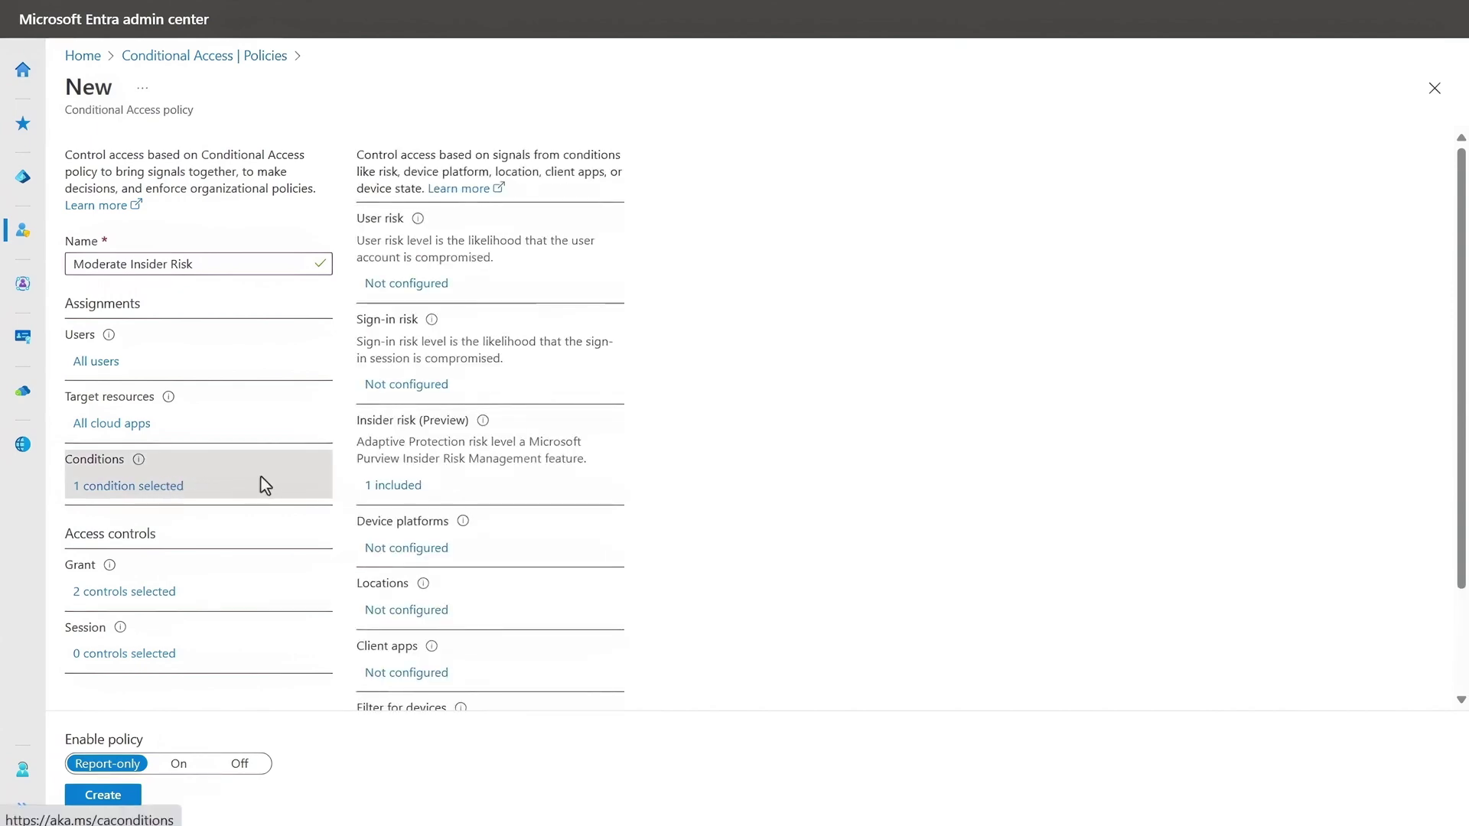
pyautogui.click(397, 495)
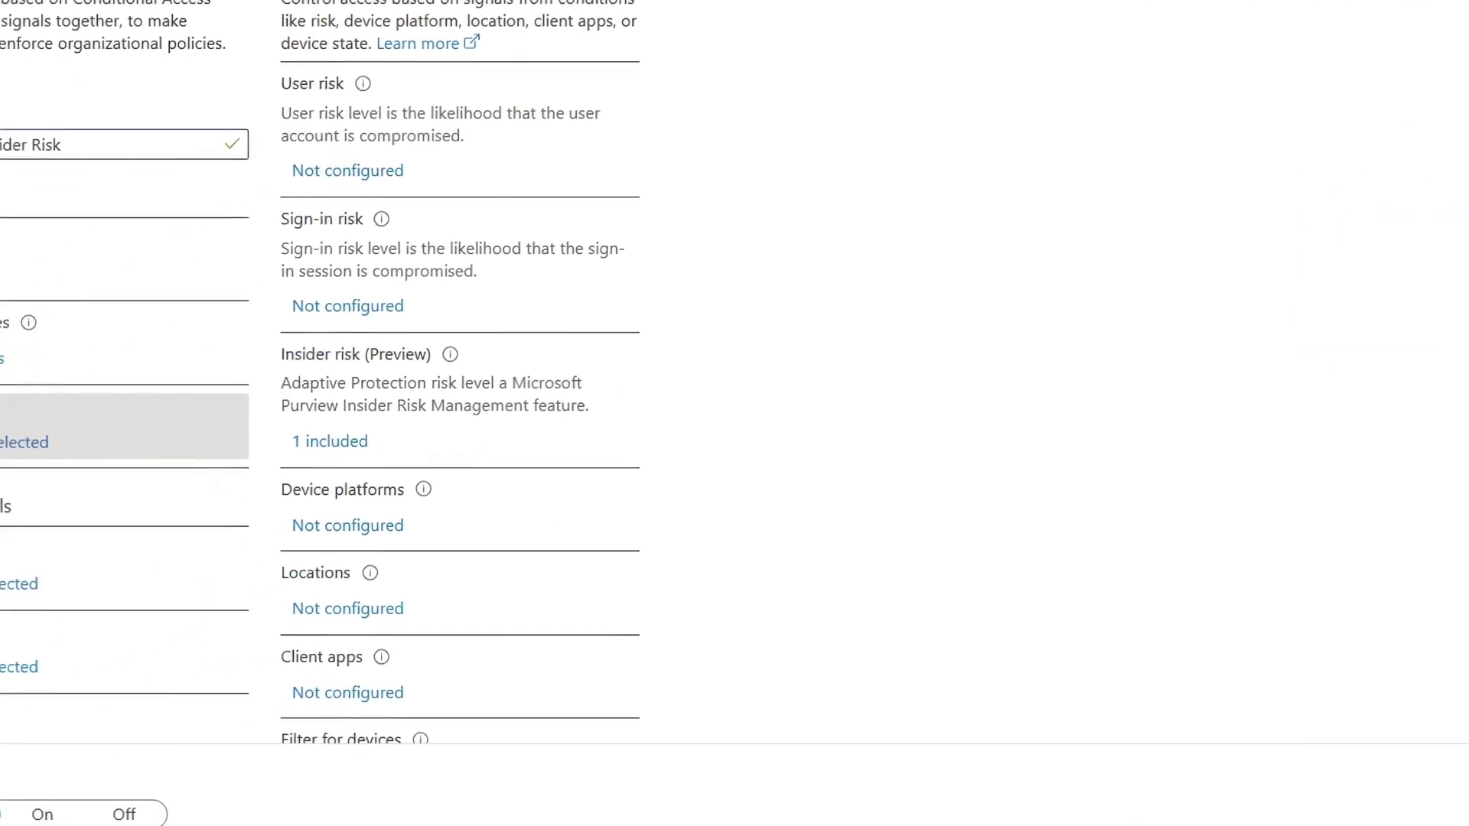
pyautogui.click(157, 528)
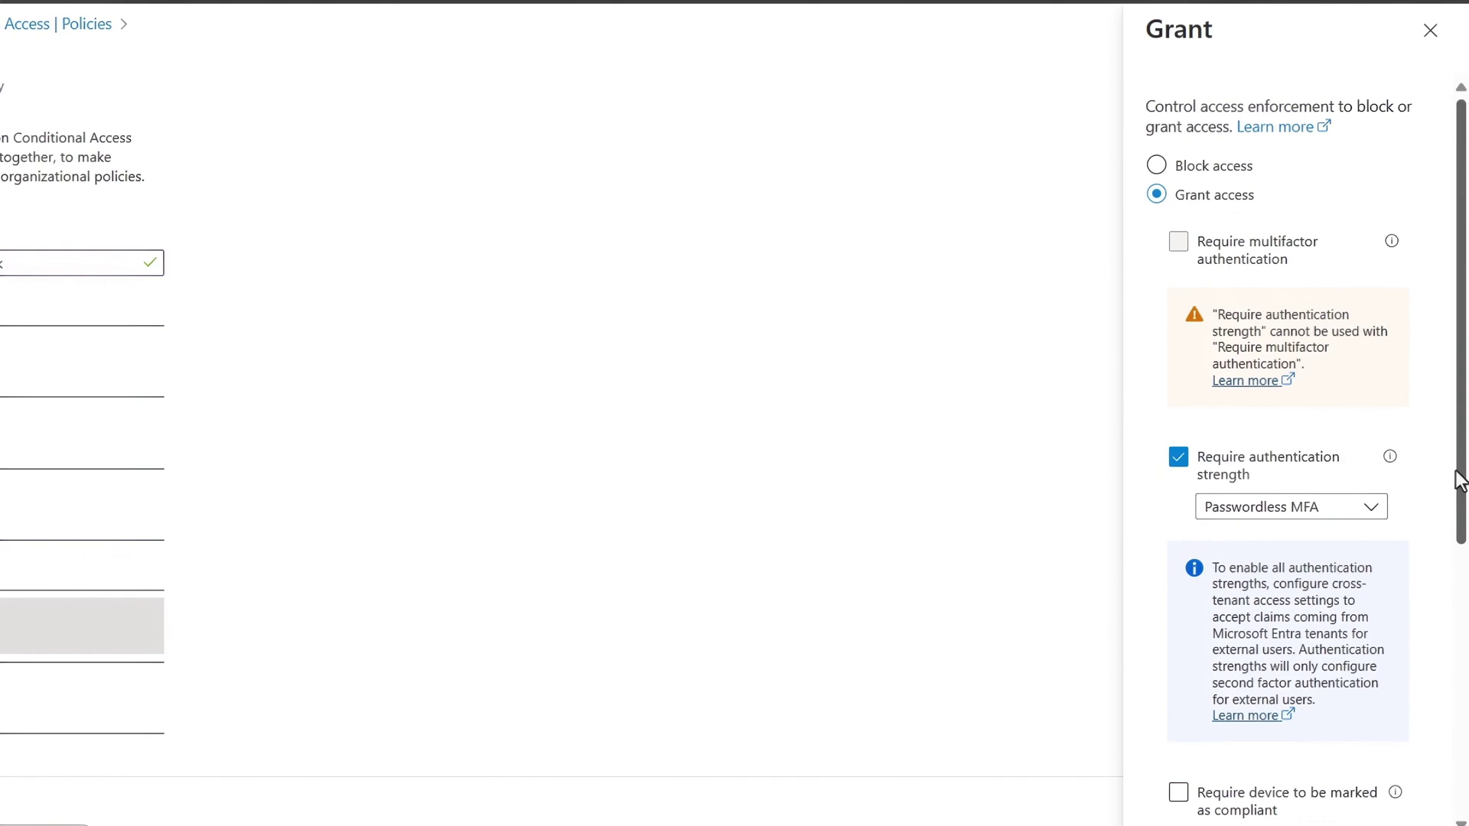
pyautogui.moveTo(1459, 490); pyautogui.dragTo(1459, 781)
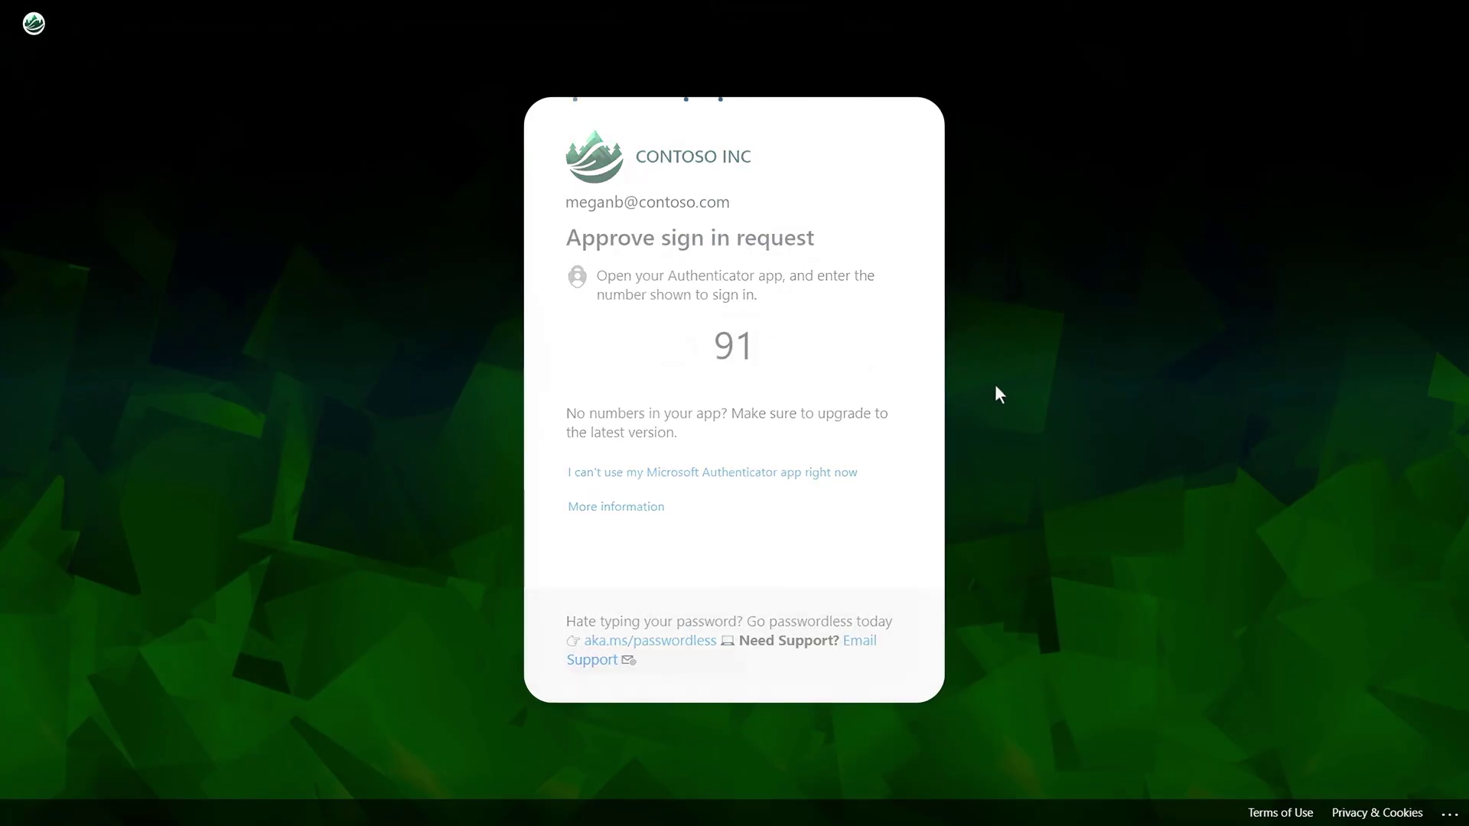
# Expand the Contoso Responsible Data Use terms, scroll to the end, and accept them
pyautogui.click(992, 317)
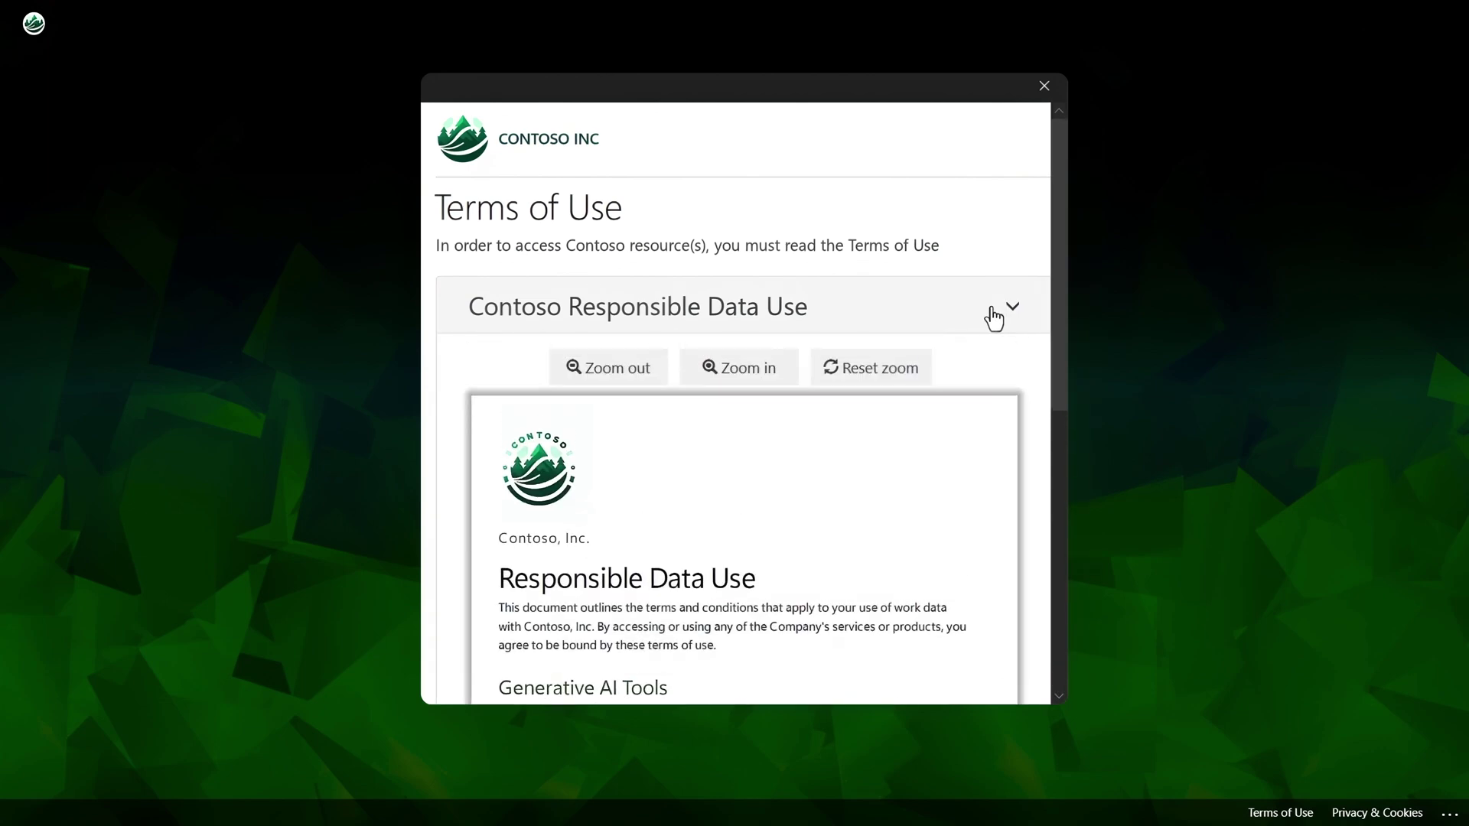
pyautogui.scroll(-10, 1053, 599)
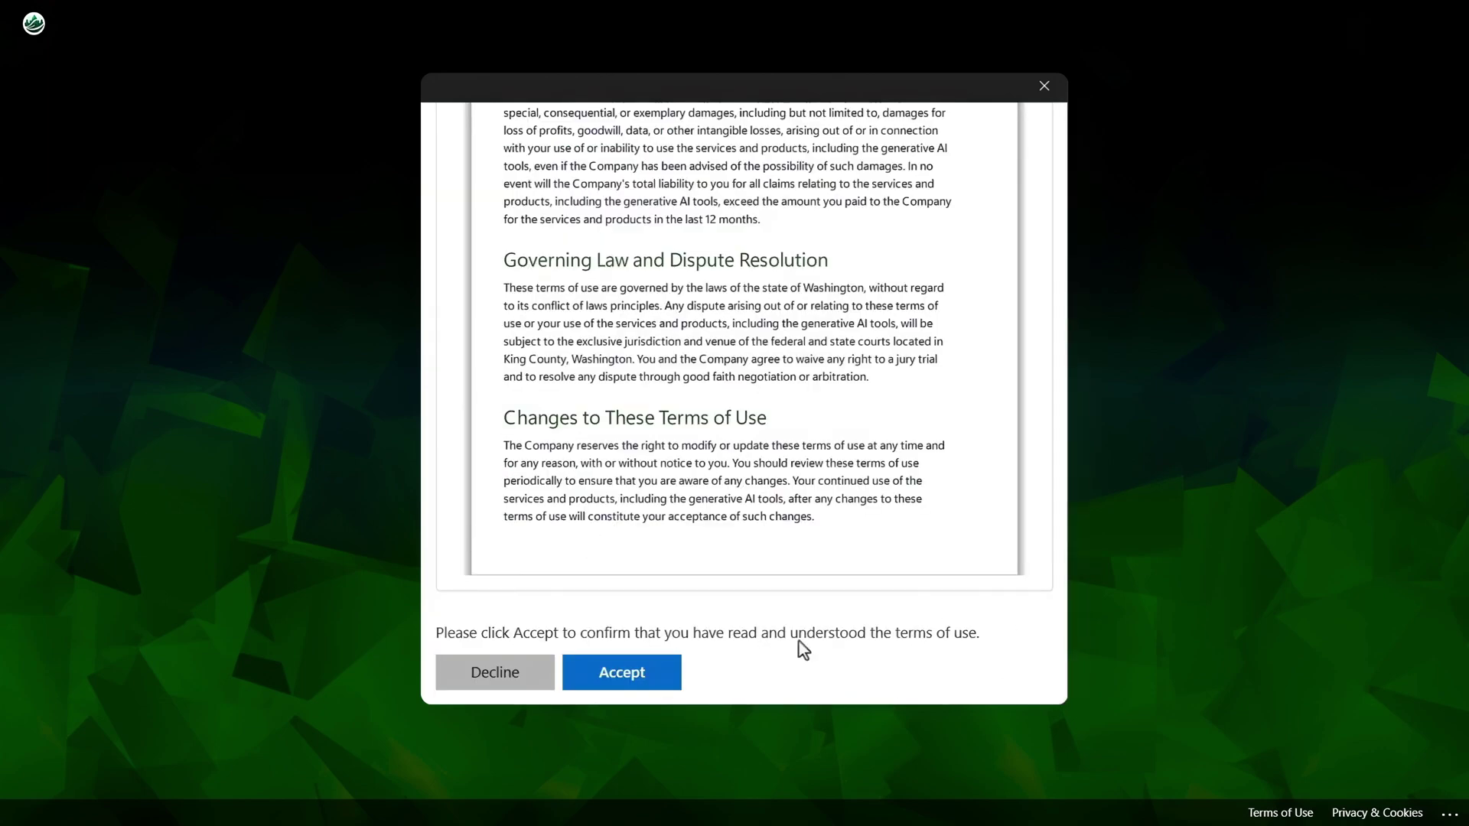
pyautogui.click(626, 677)
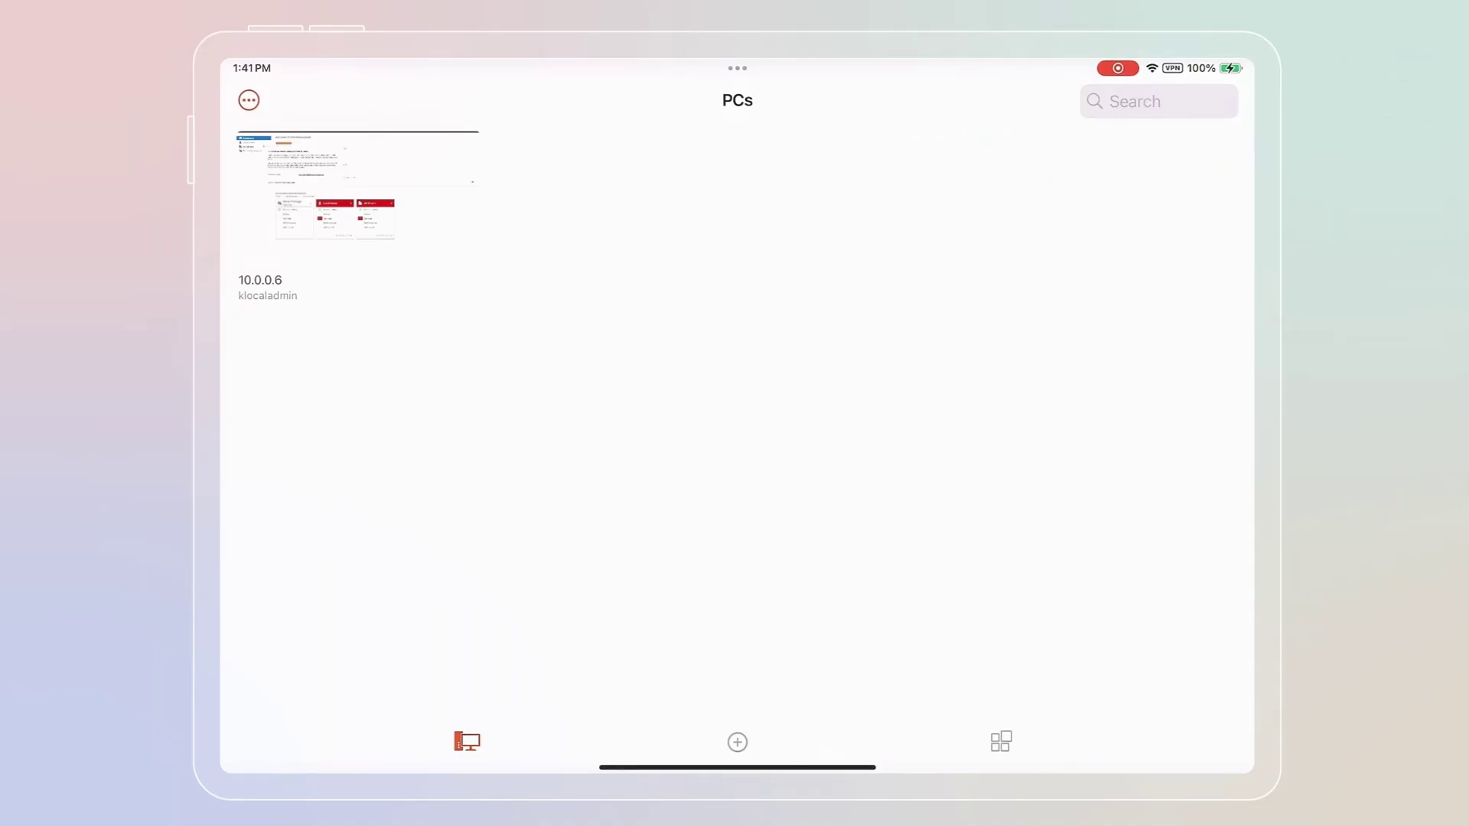
# Connect to the 10.0.0.6 remote PC from the Remote Desktop PCs list
pyautogui.click(358, 188)
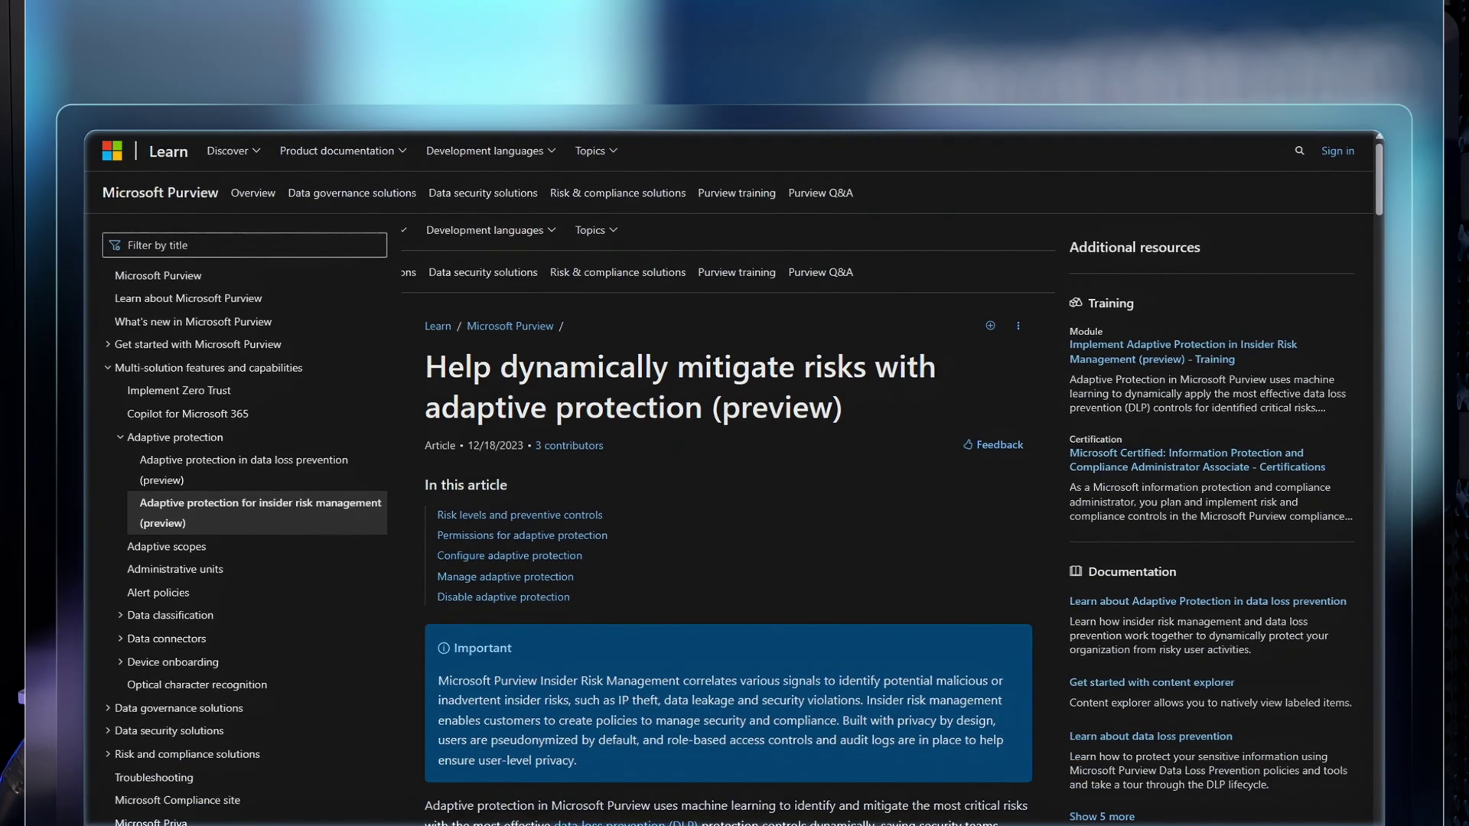
# Scroll the adaptive protection article through its risk levels down to Customizing risk levels
pyautogui.scroll(-3, 727, 459)
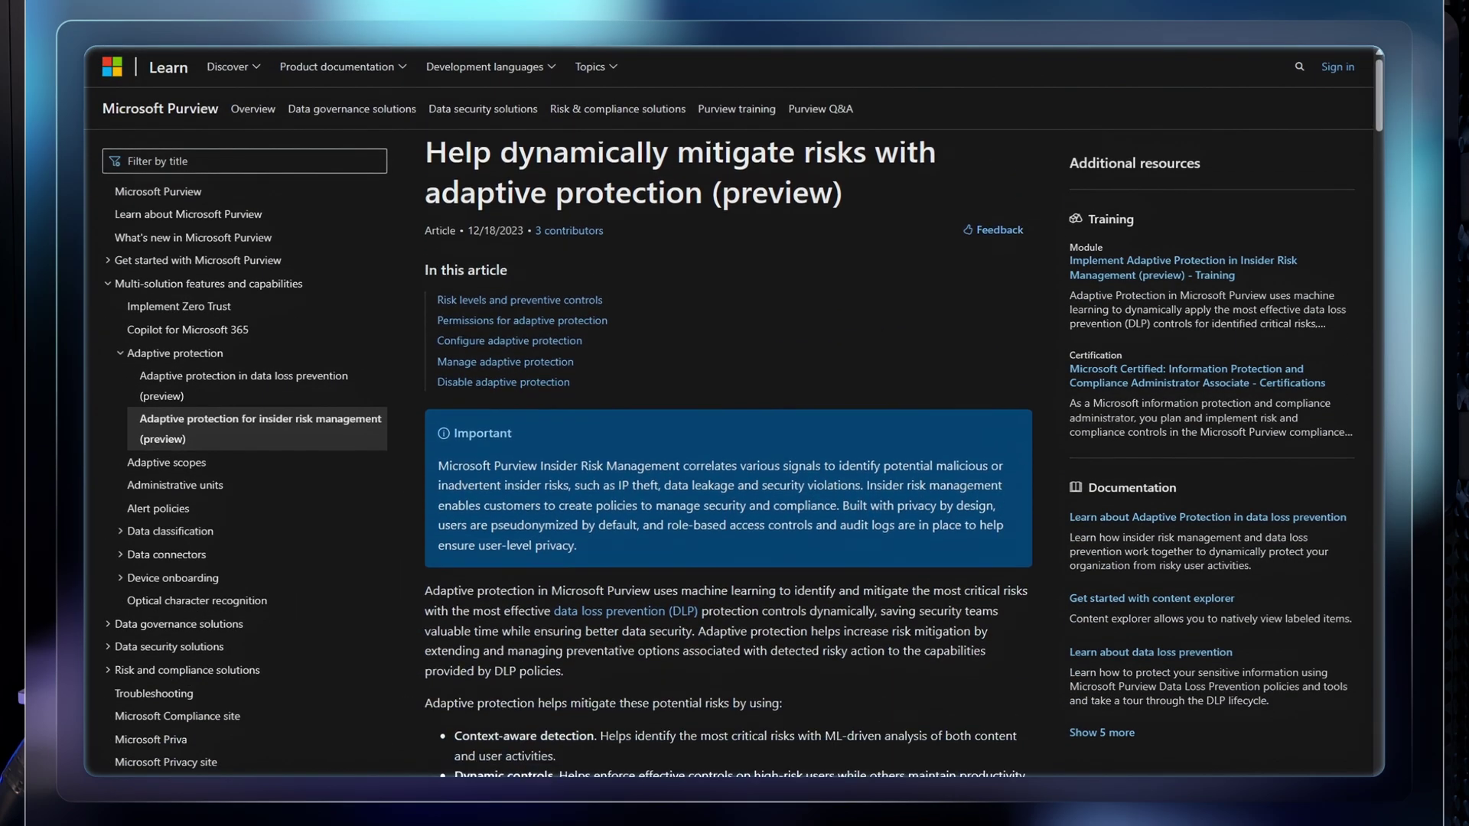
pyautogui.scroll(-10, 727, 459)
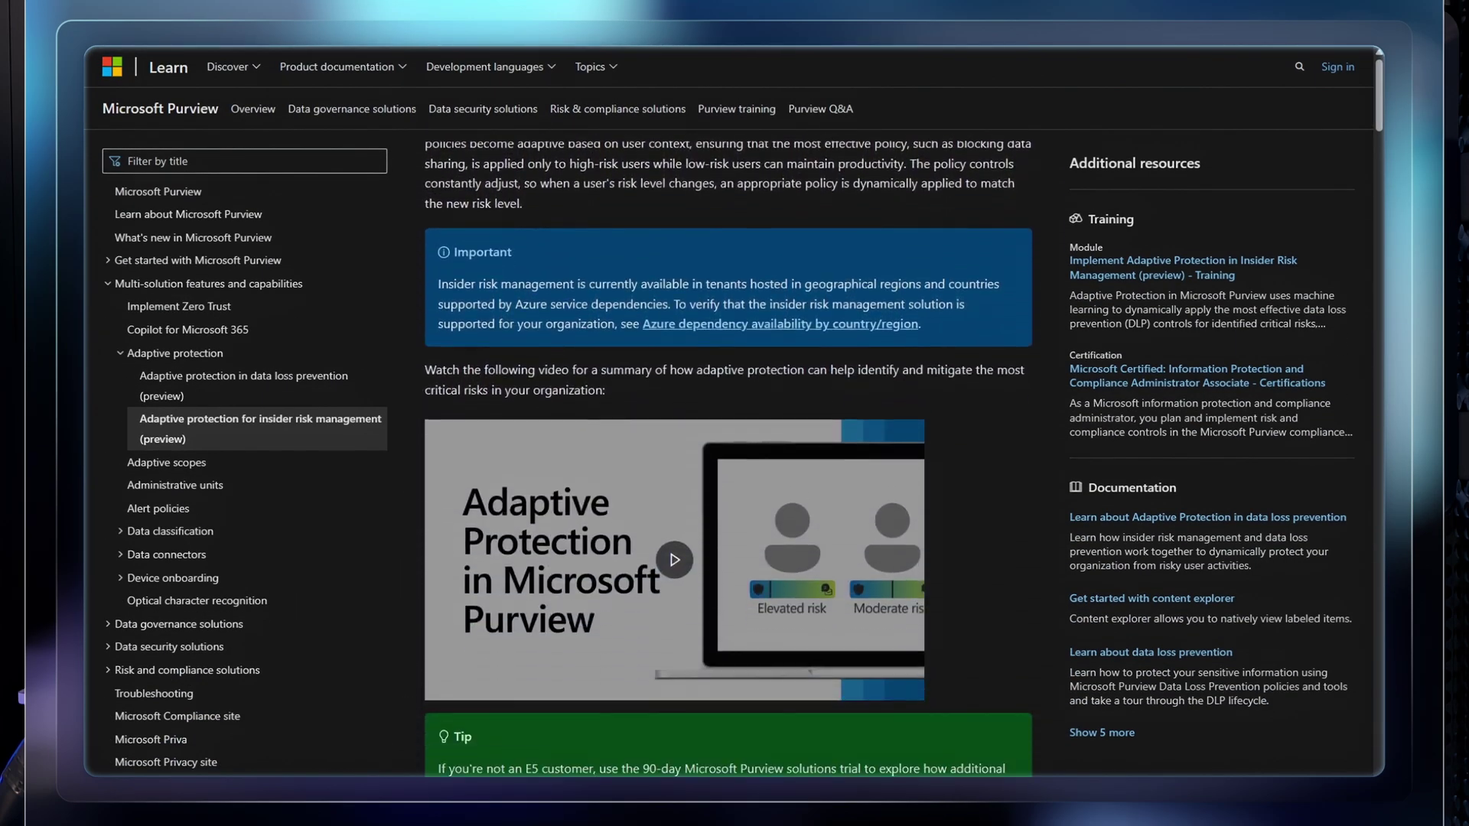
pyautogui.scroll(-15, 727, 459)
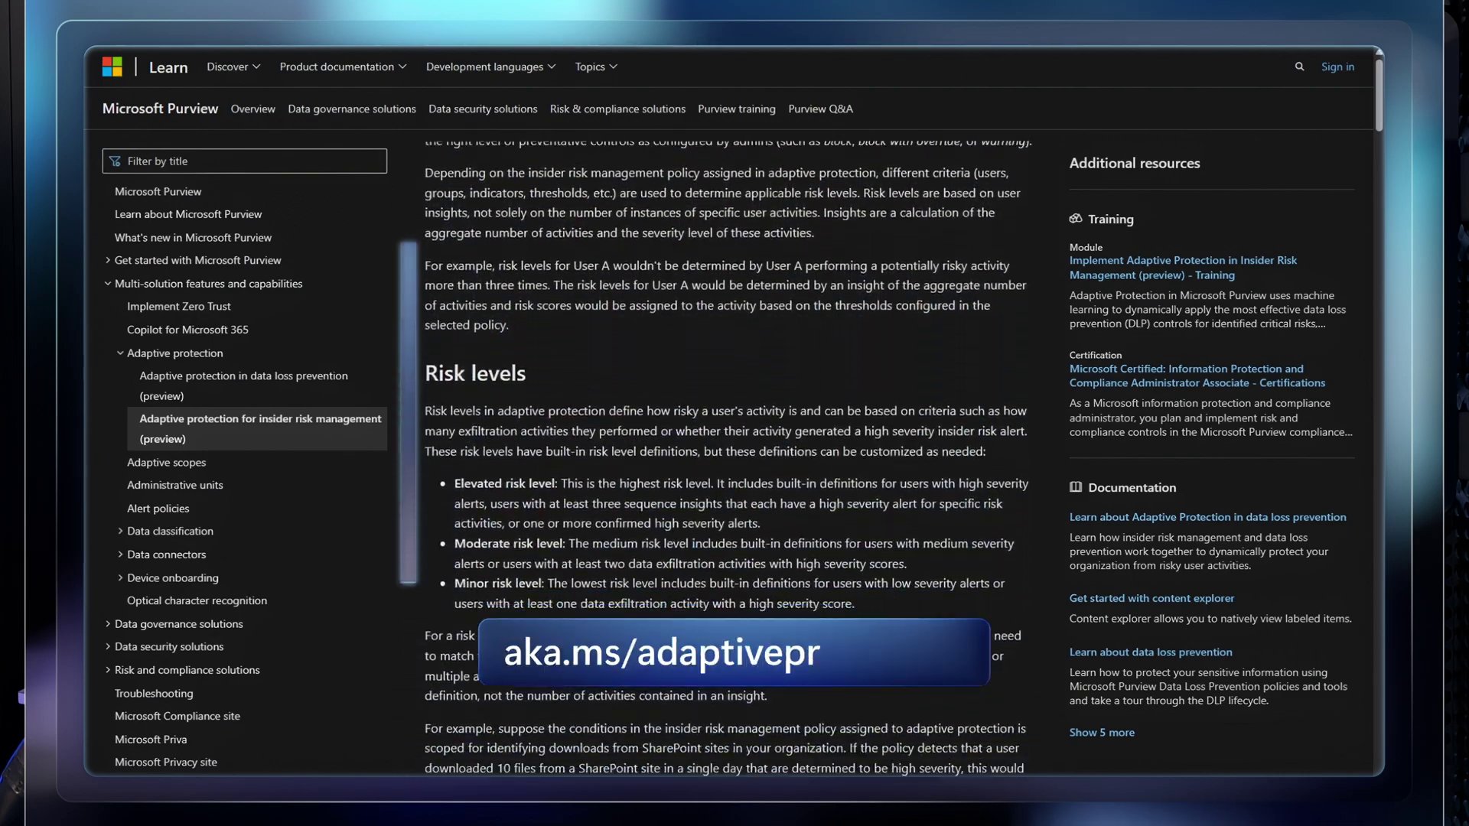
pyautogui.scroll(-10, 727, 459)
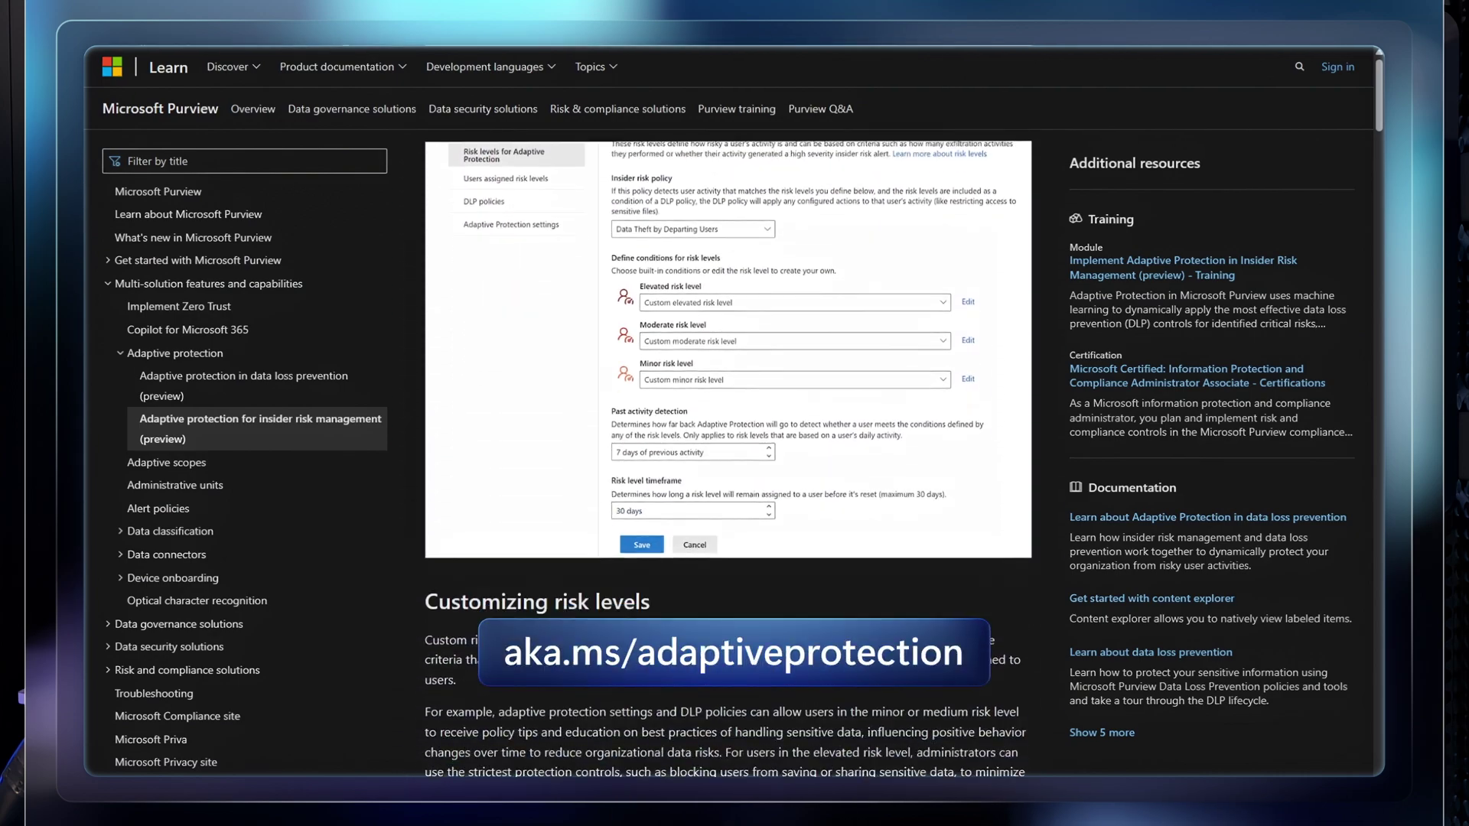
pyautogui.scroll(-3, 726, 460)
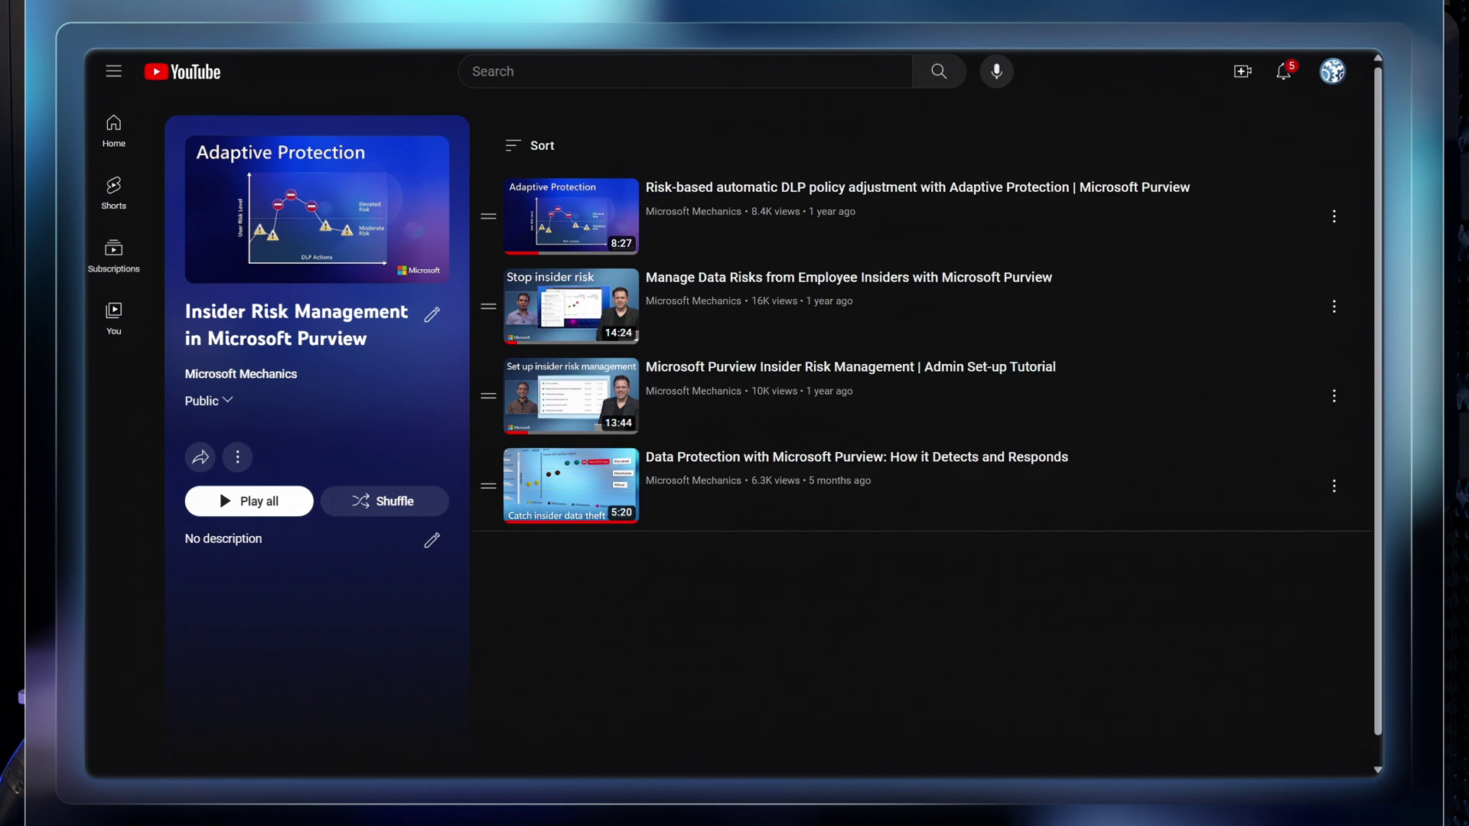